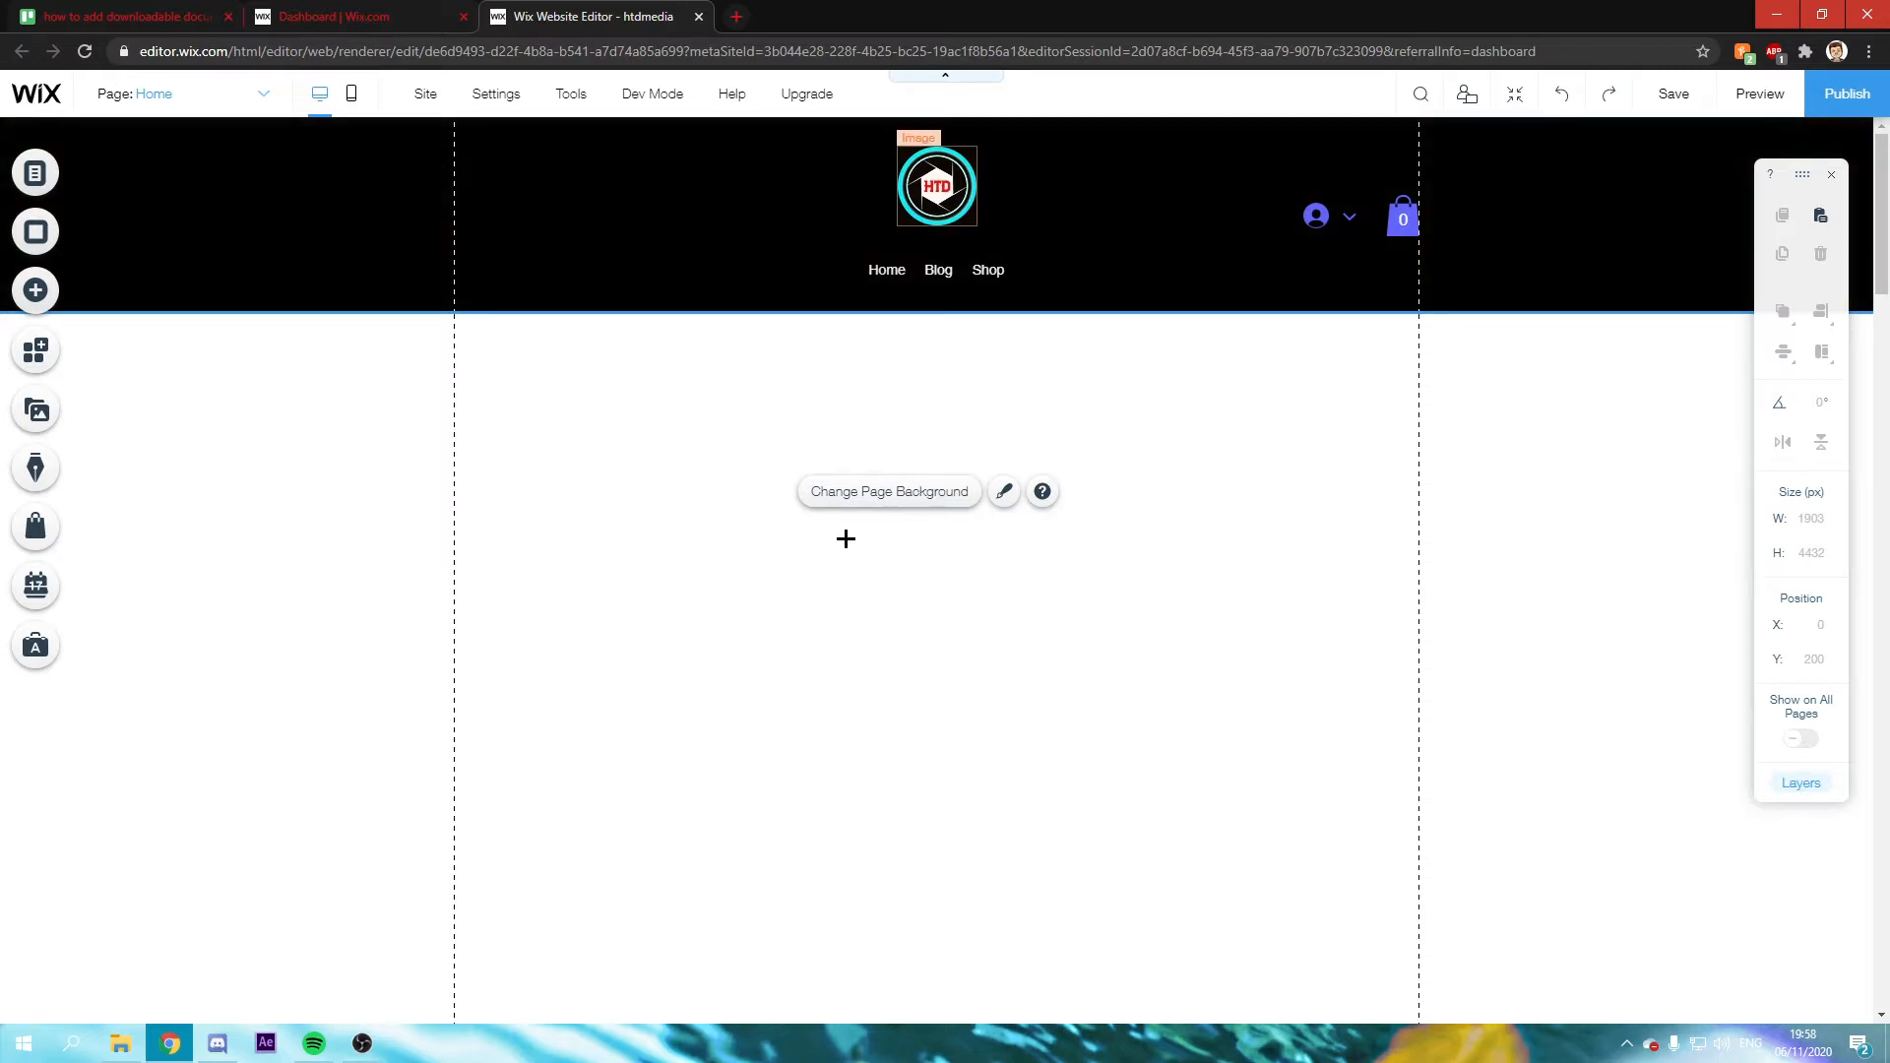
Step: Show the Add panel's Text category listing heading, paragraph and title styles
left_click(36, 291)
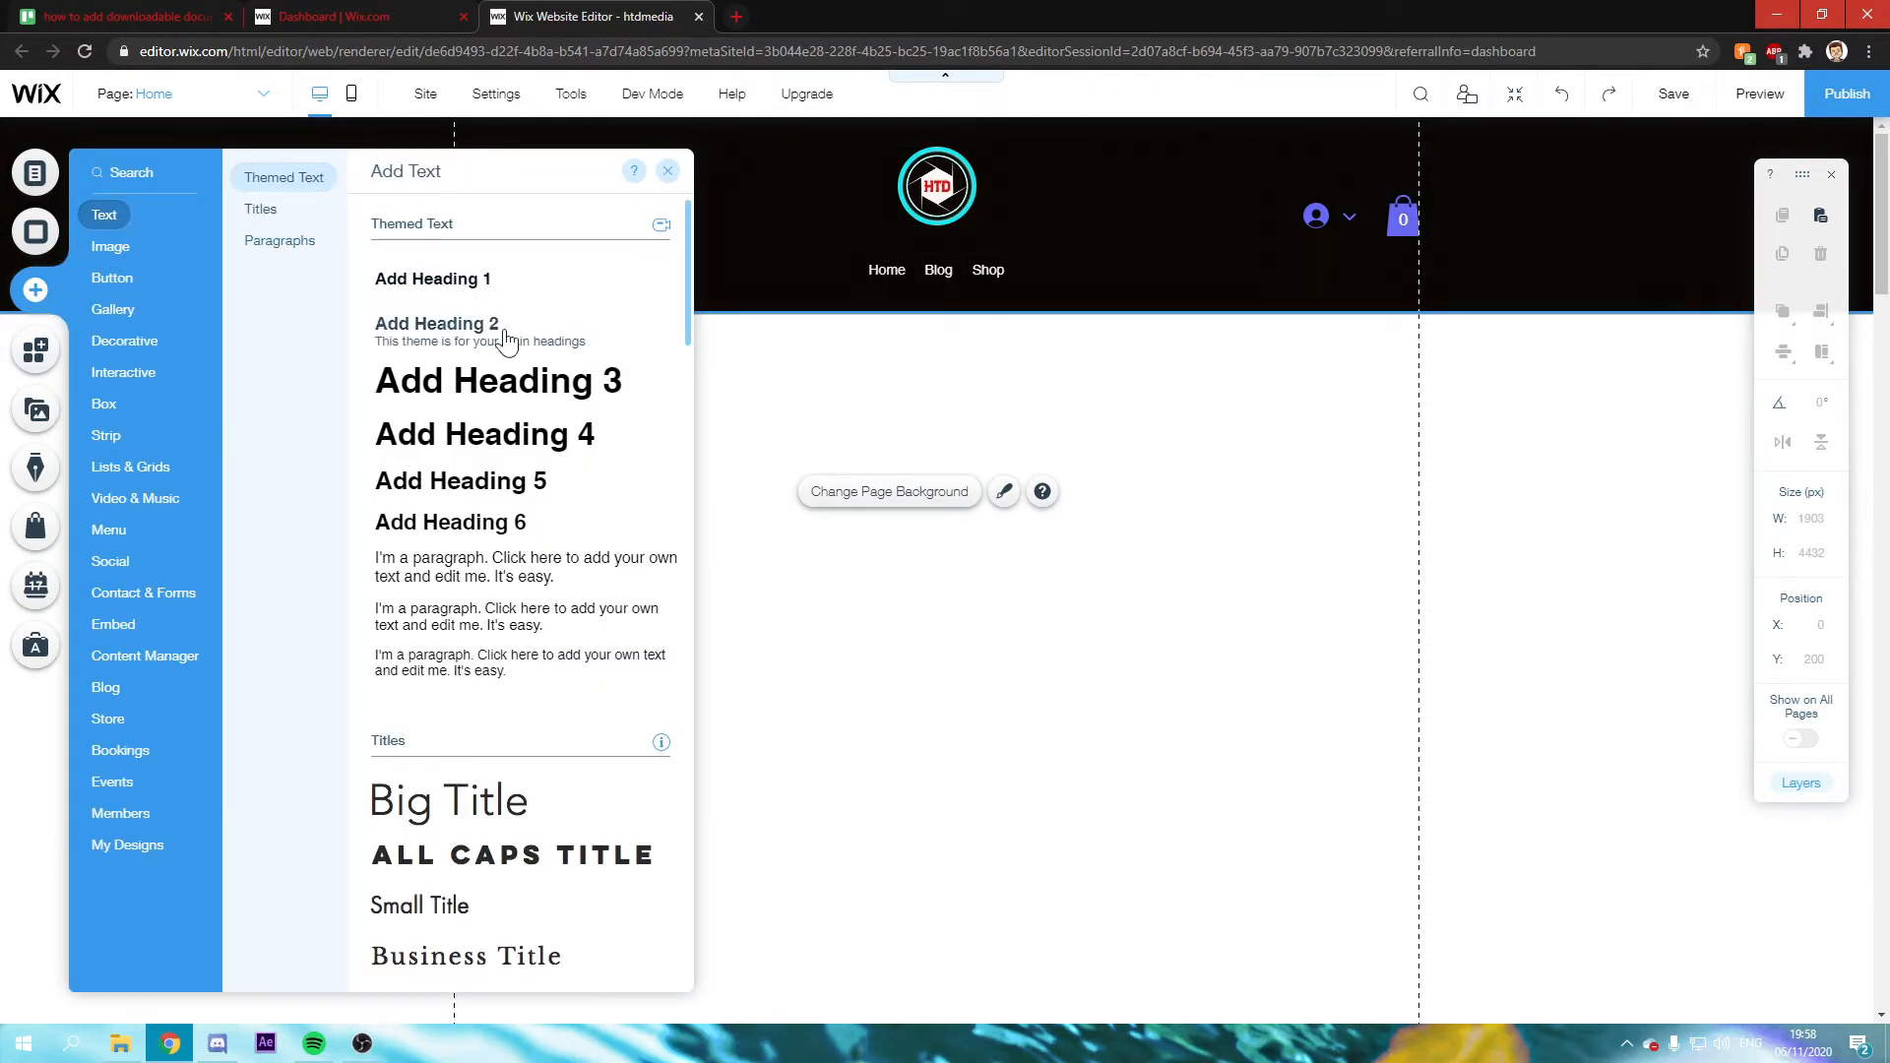
Step: Place a Heading 3 text element in the centre of the Home page
left_click_drag(466, 384, 887, 539)
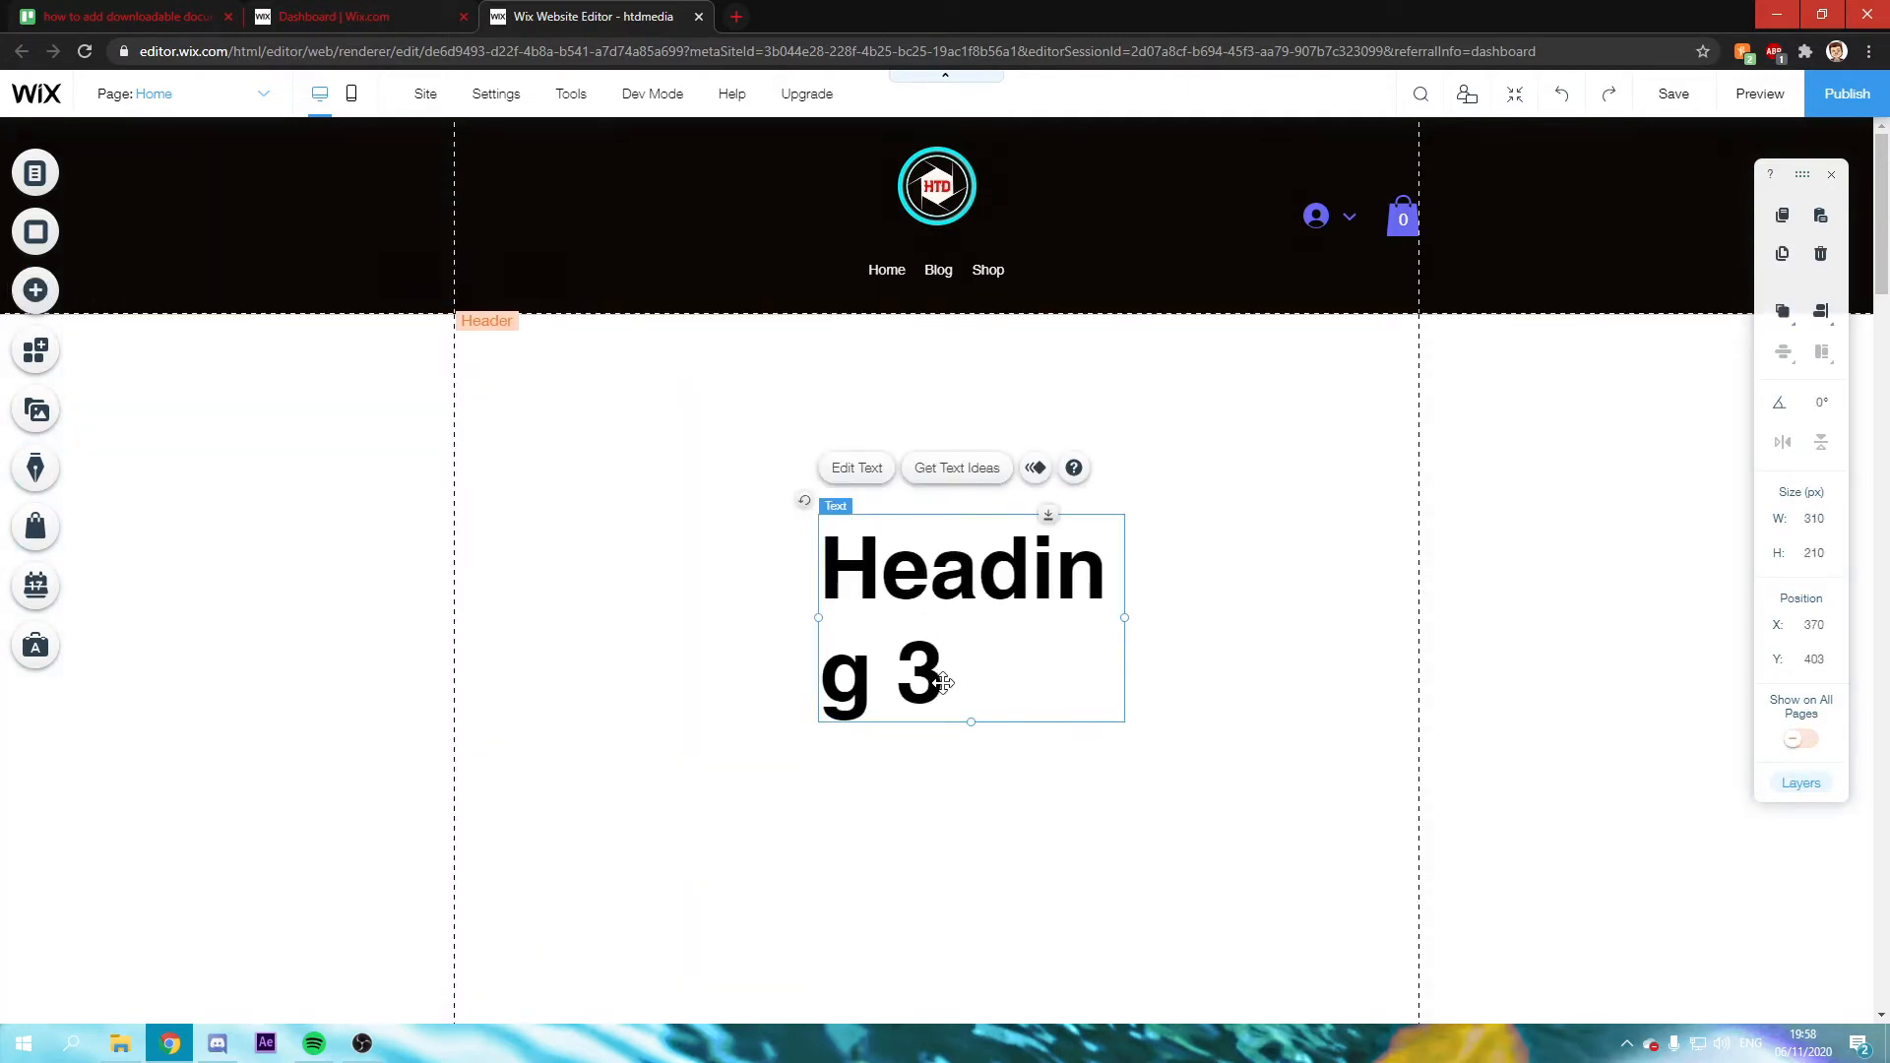
Step: Replace the heading's placeholder words with 'Click here to download'
double_click(948, 676)
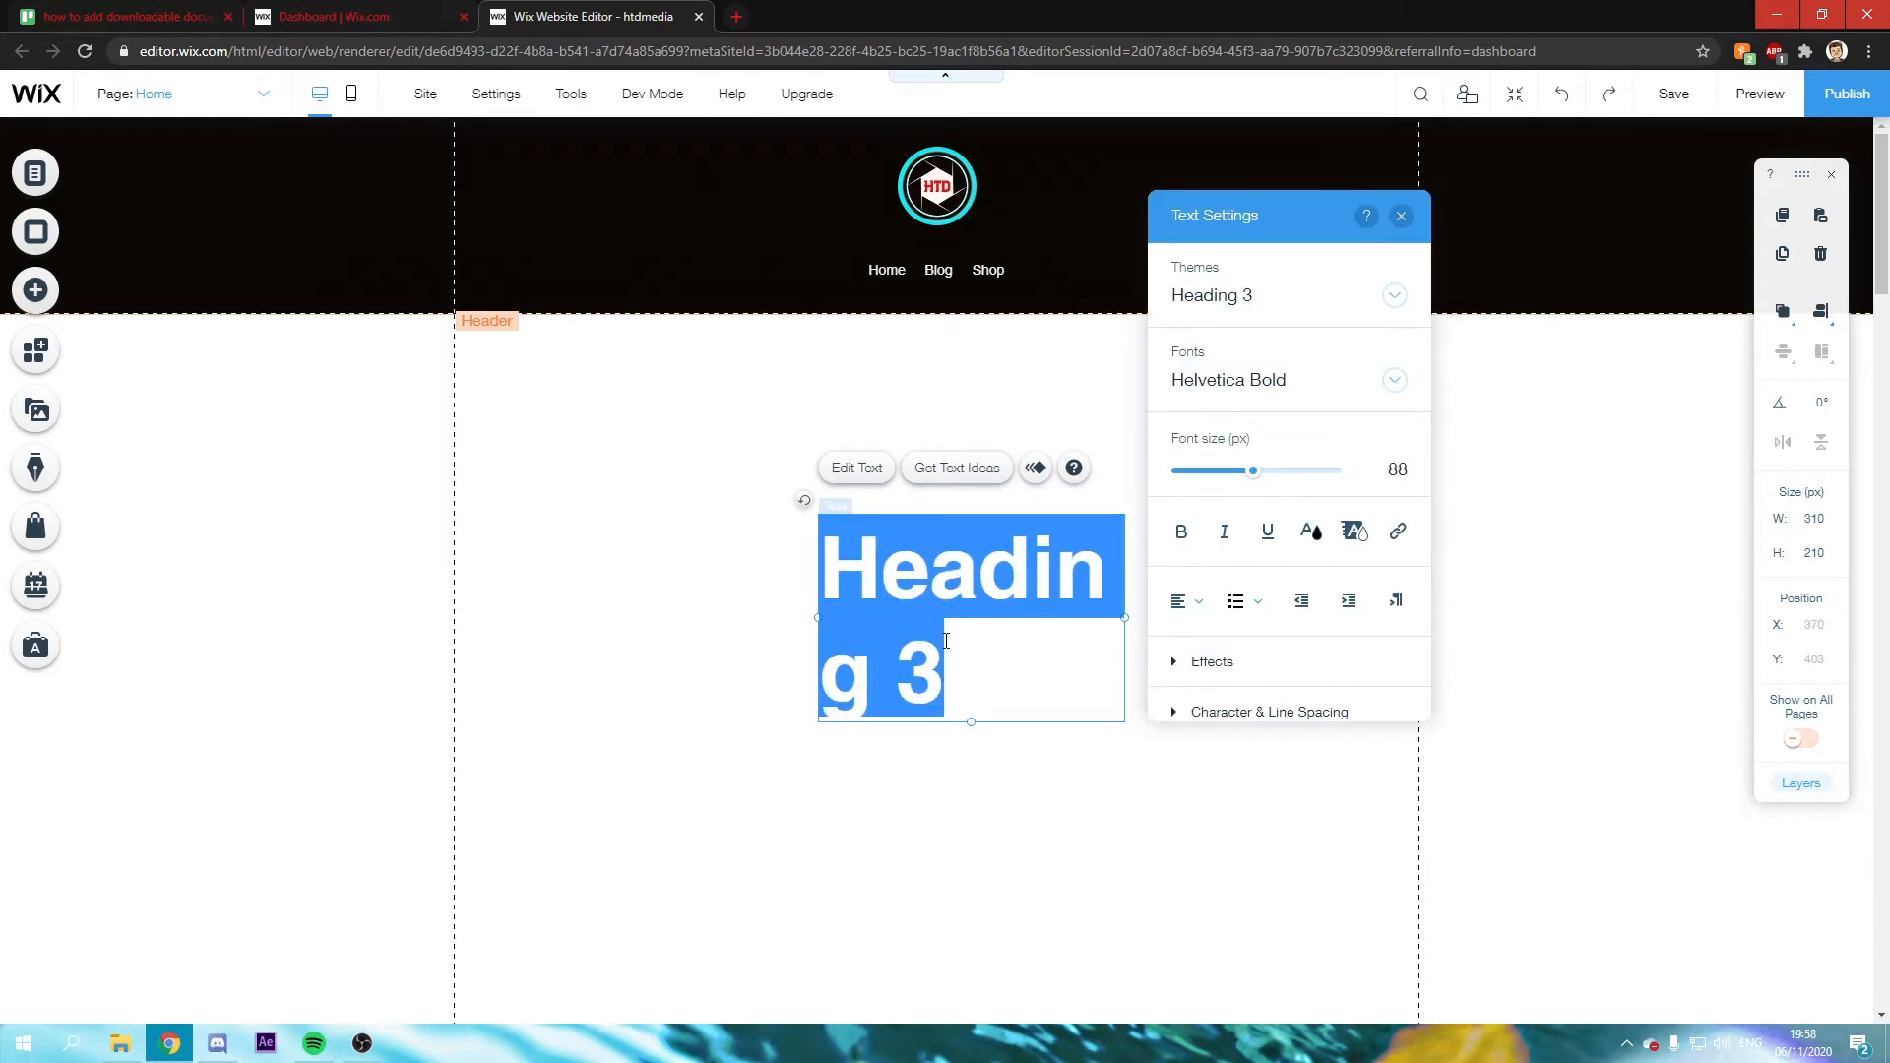
type("Cli")
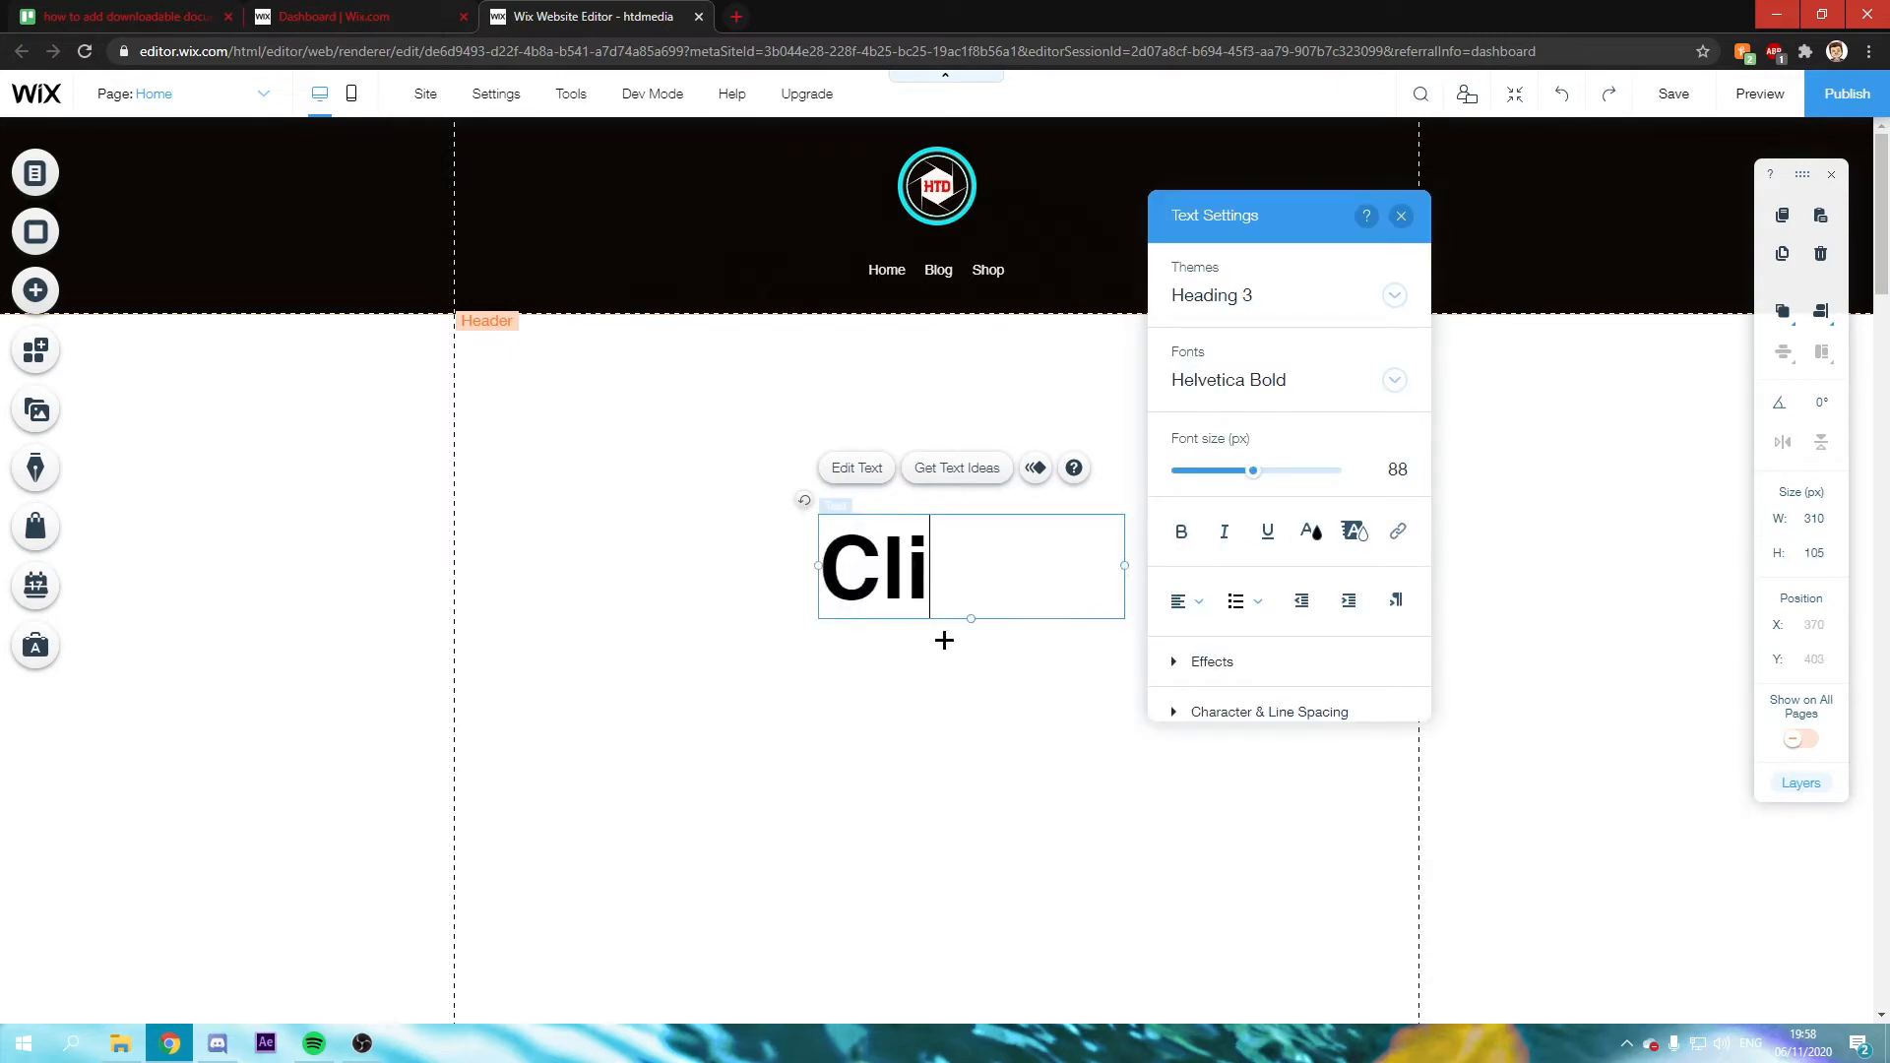
type("ck her")
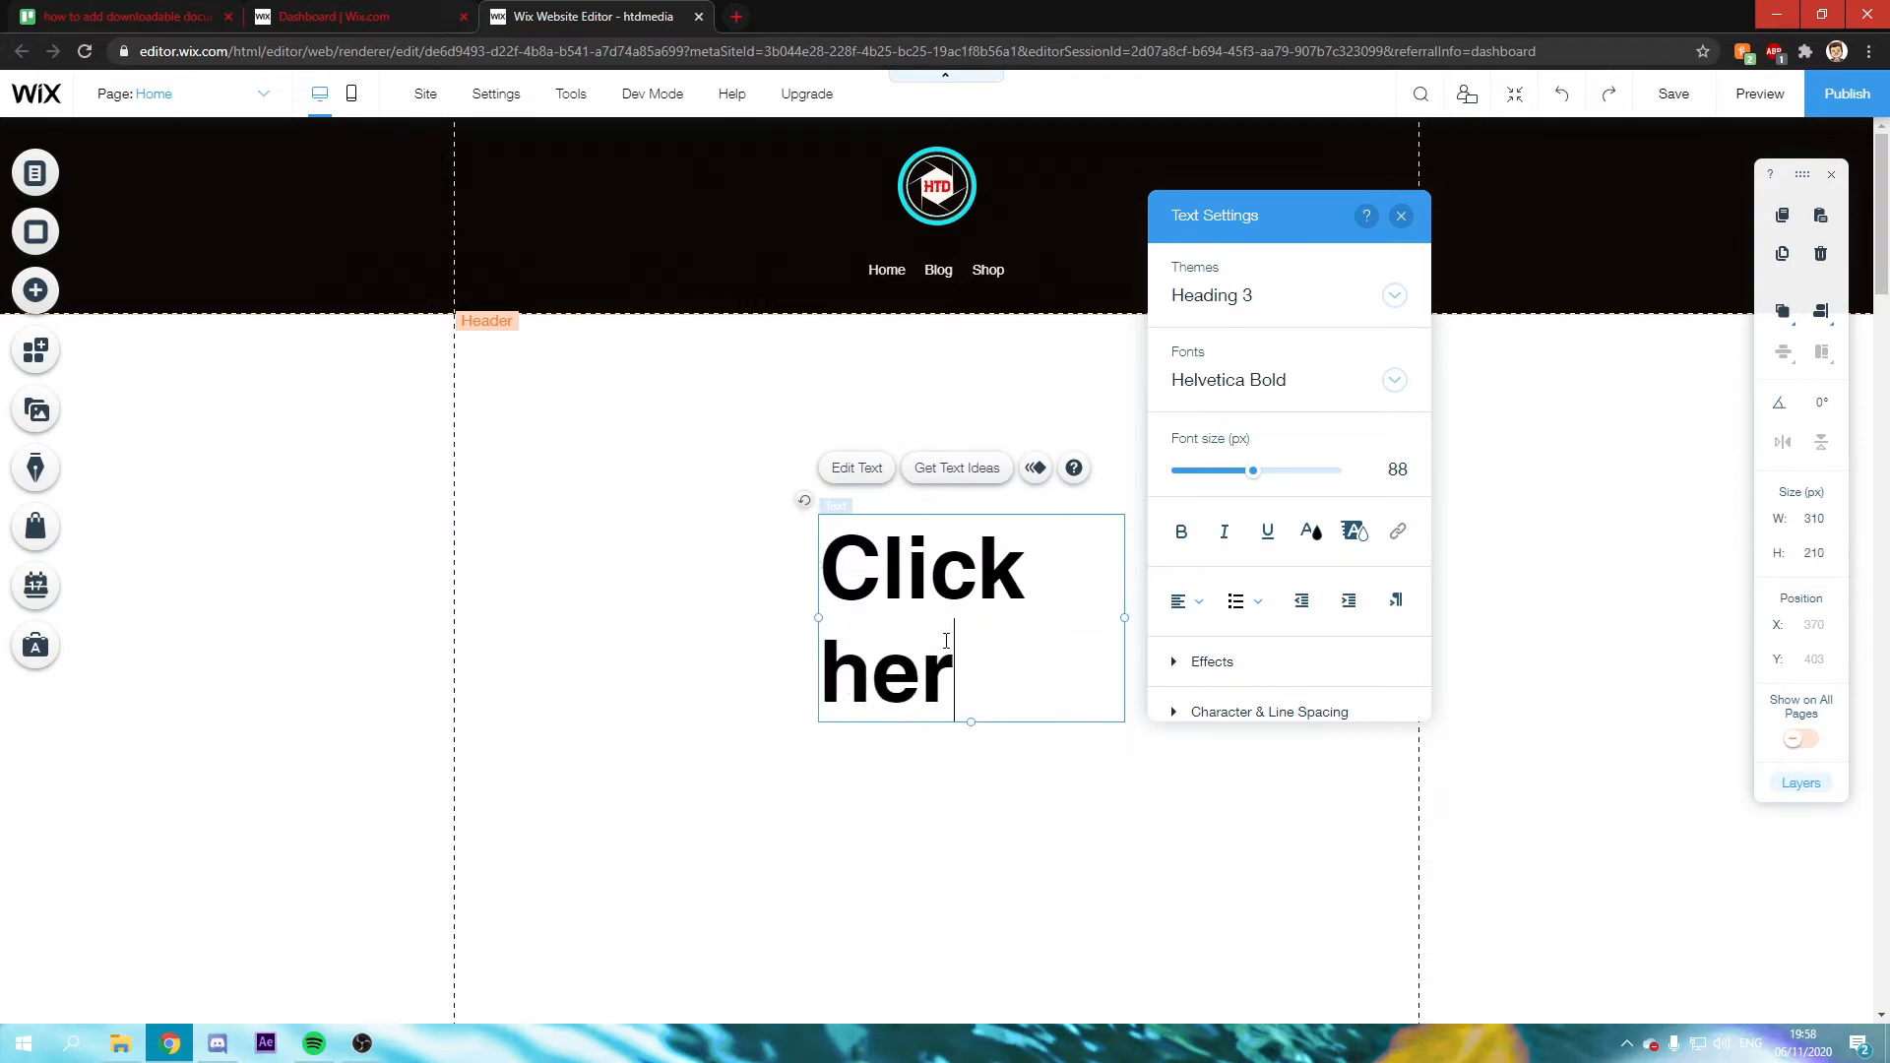
type("e to d")
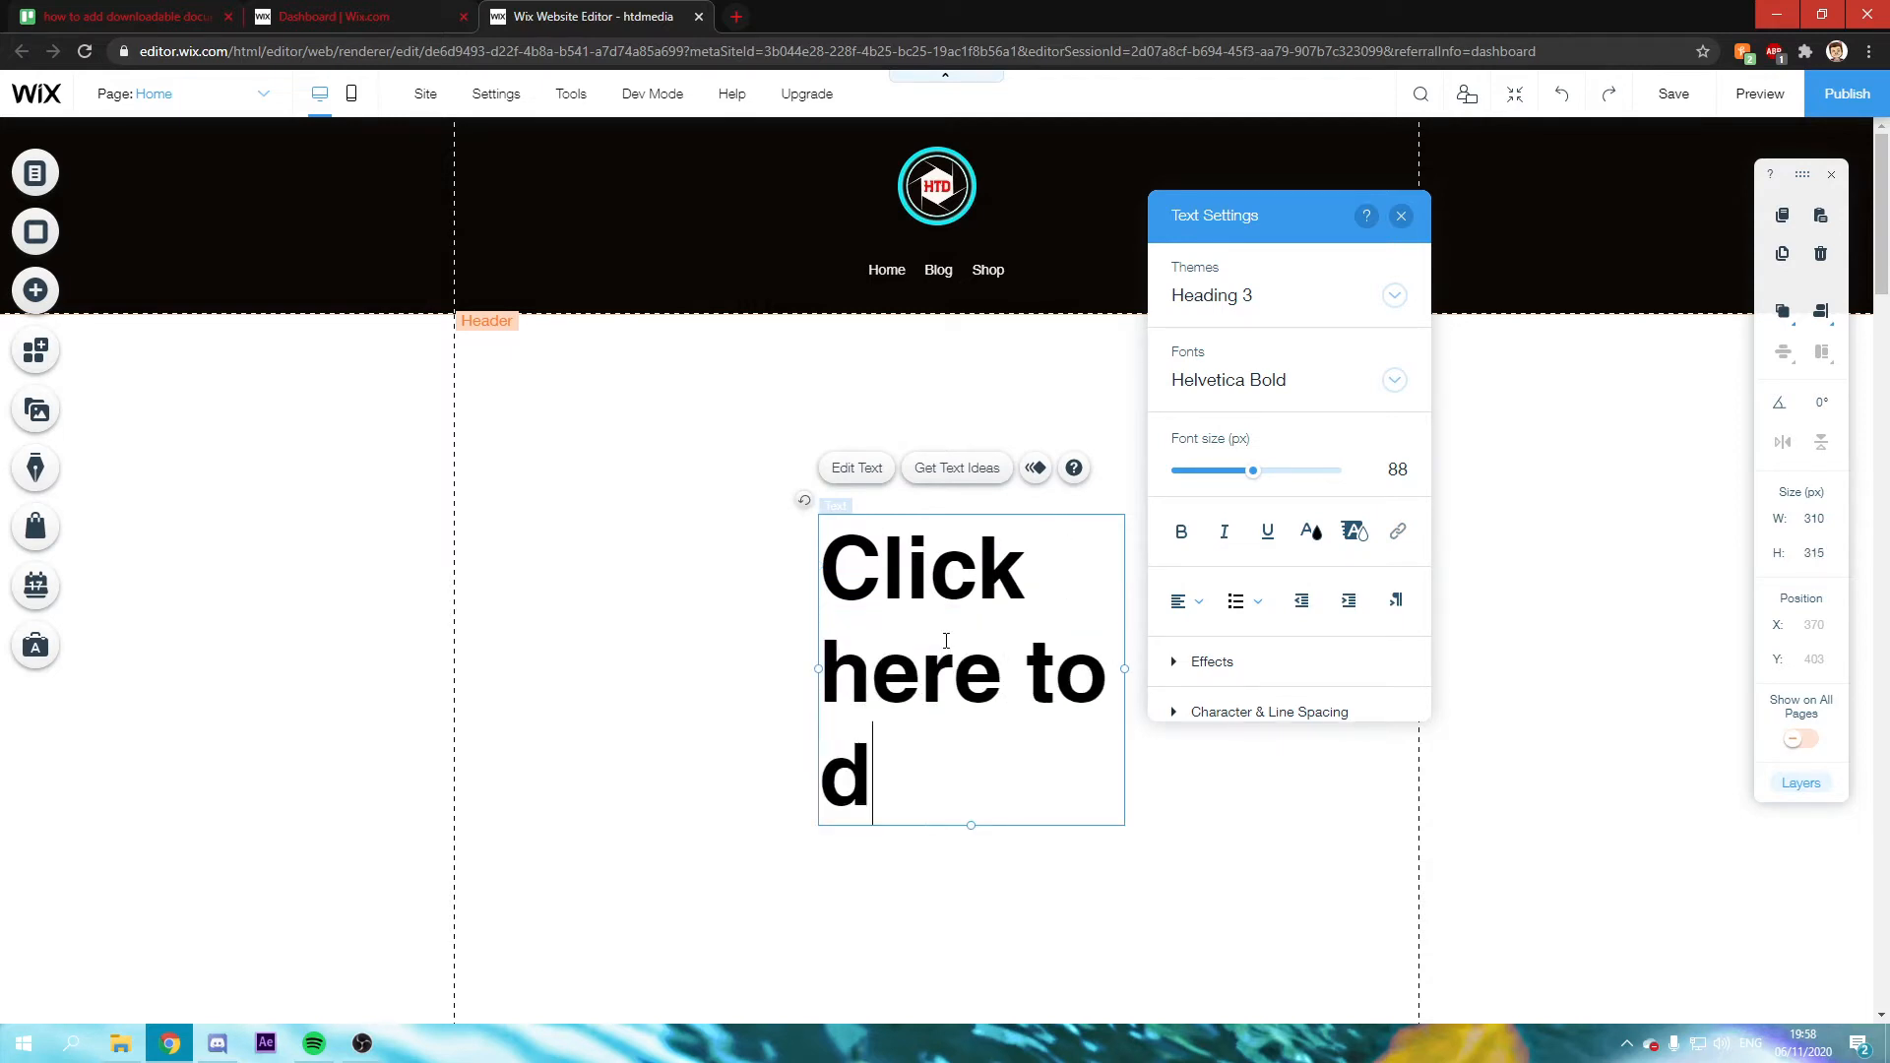
type("ownload")
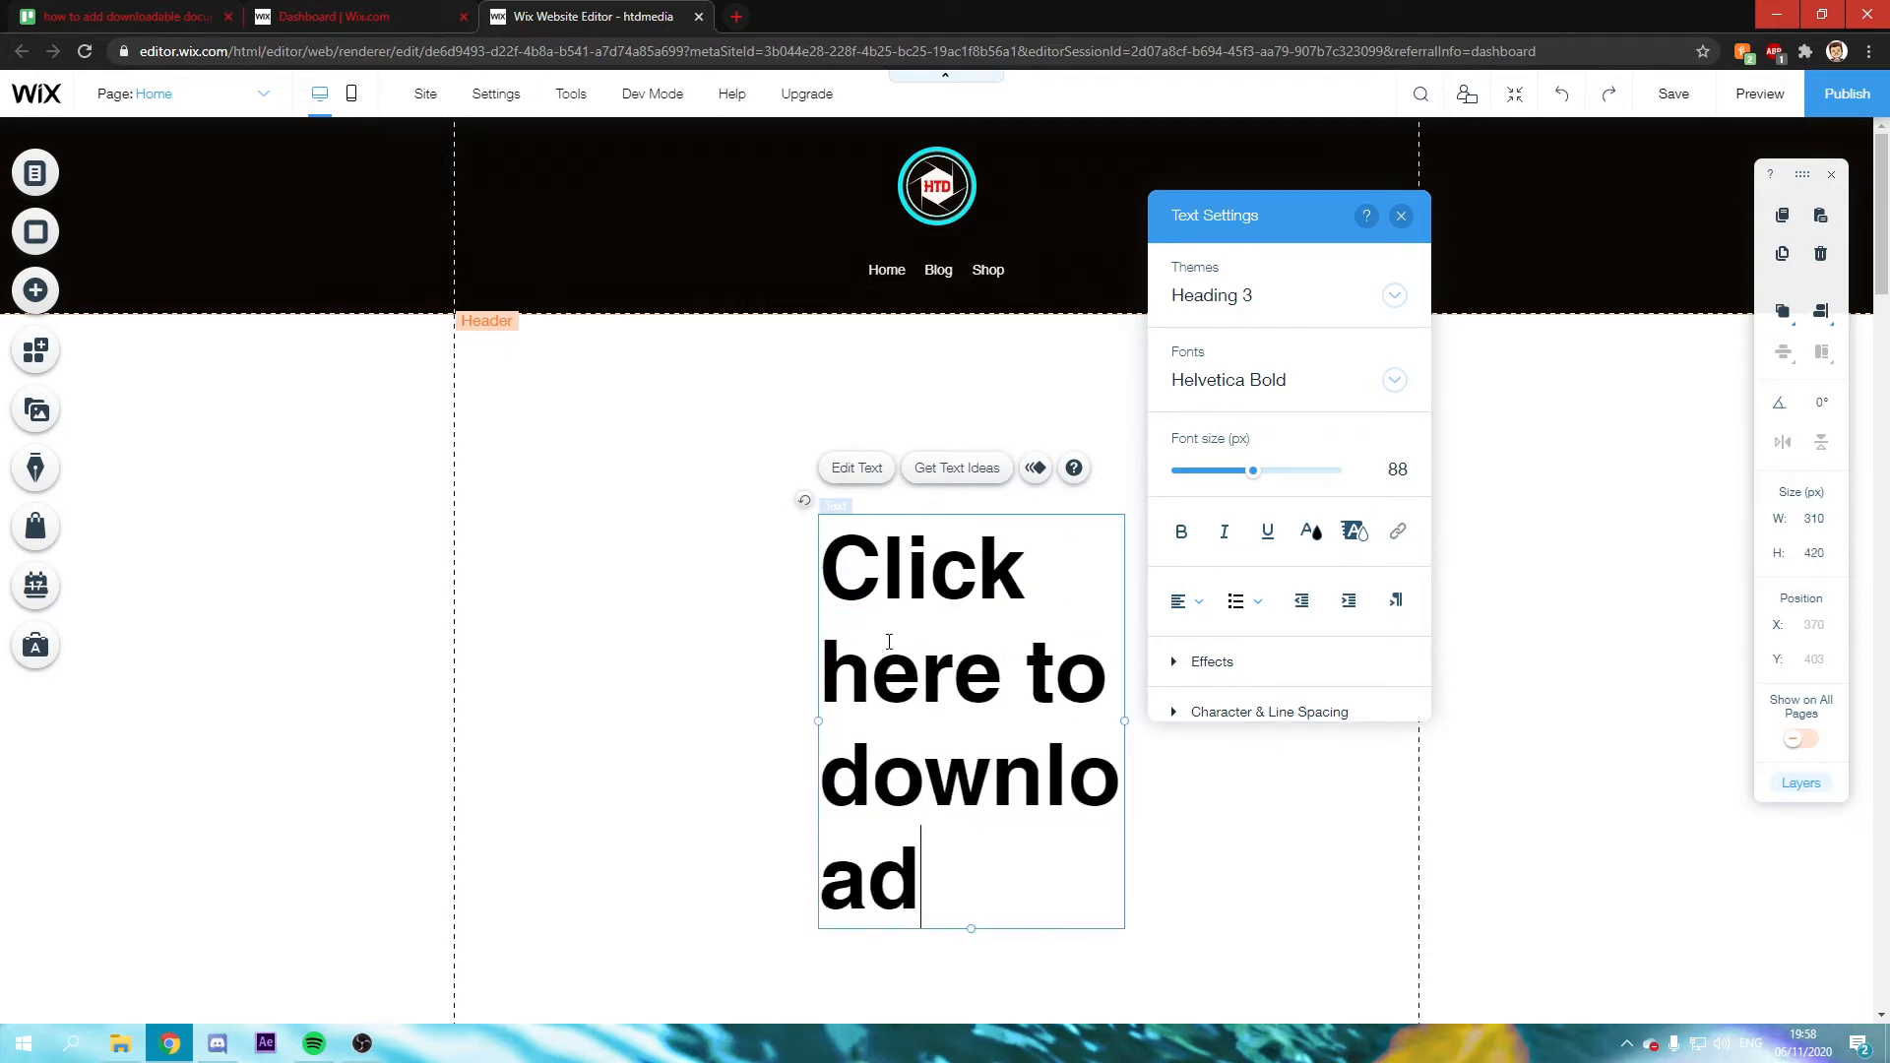
Step: Widen the text box and reduce the whole text to 25 px so it fits one line
left_click_drag(815, 721, 642, 722)
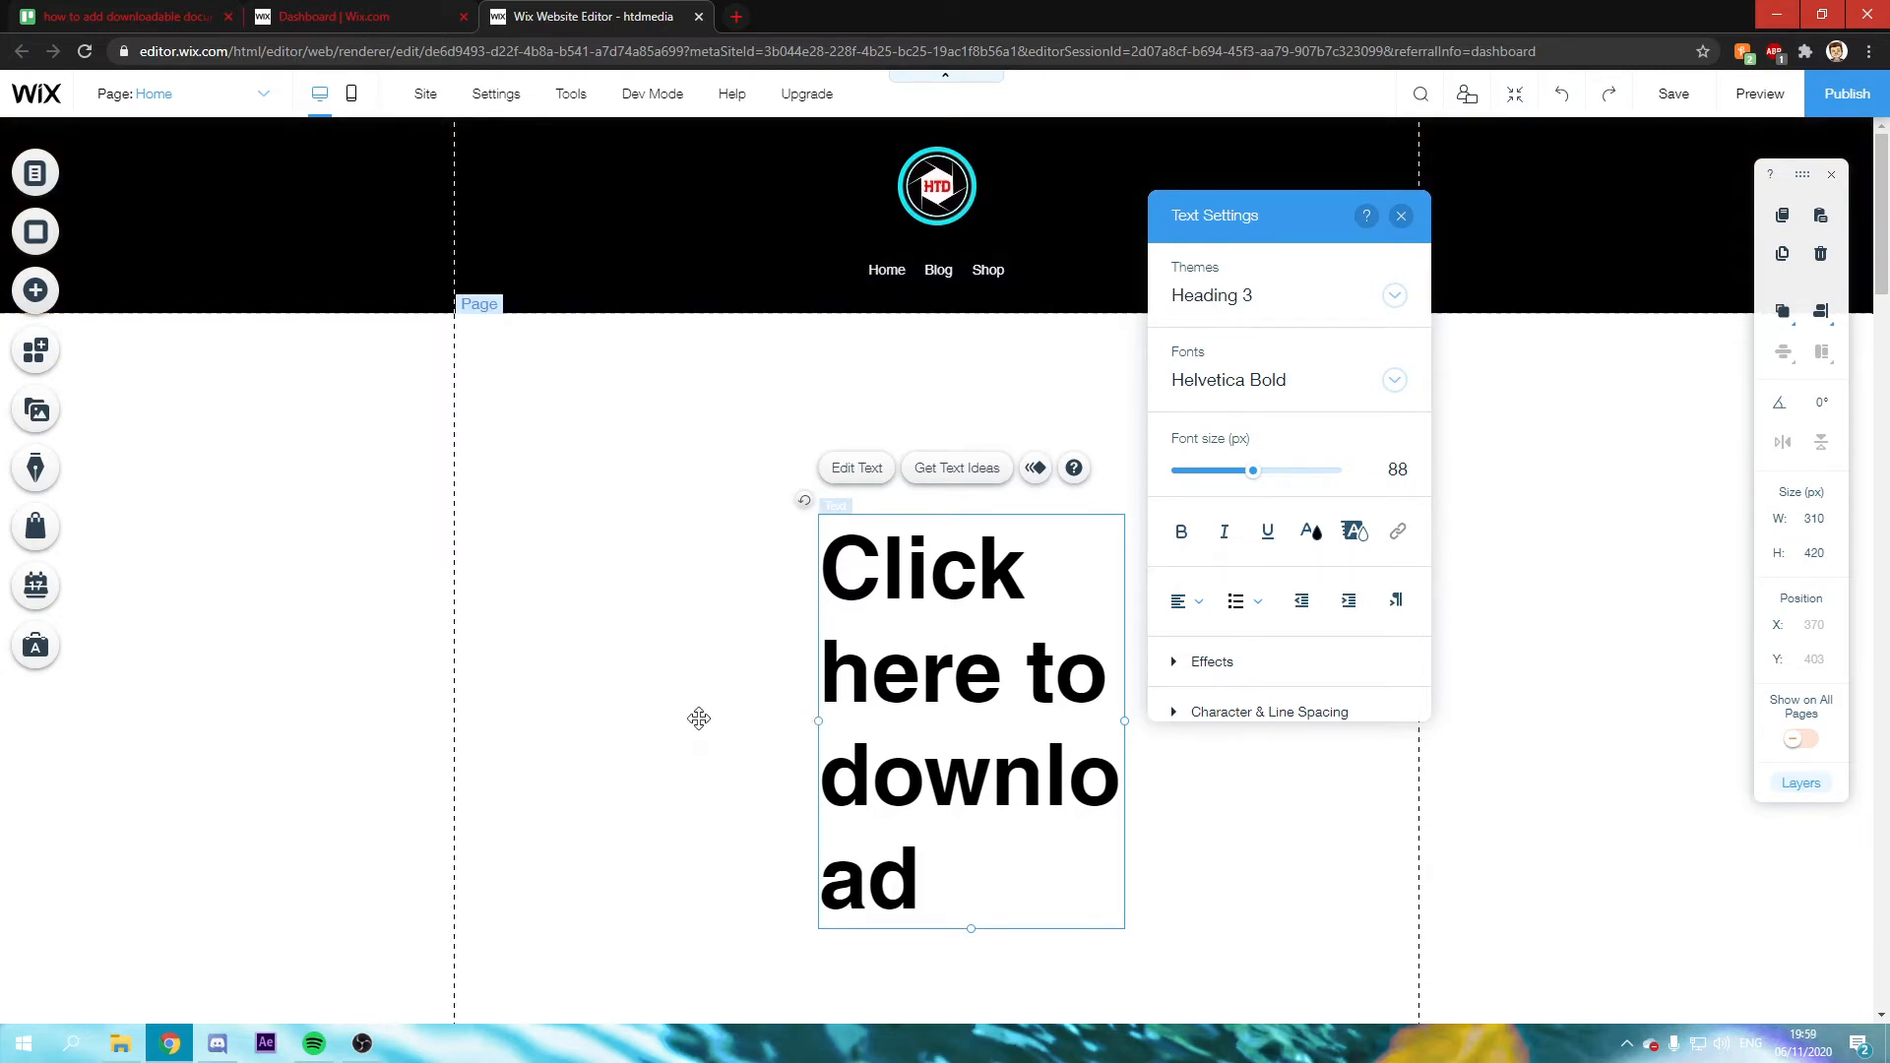
left_click_drag(1060, 779, 689, 568)
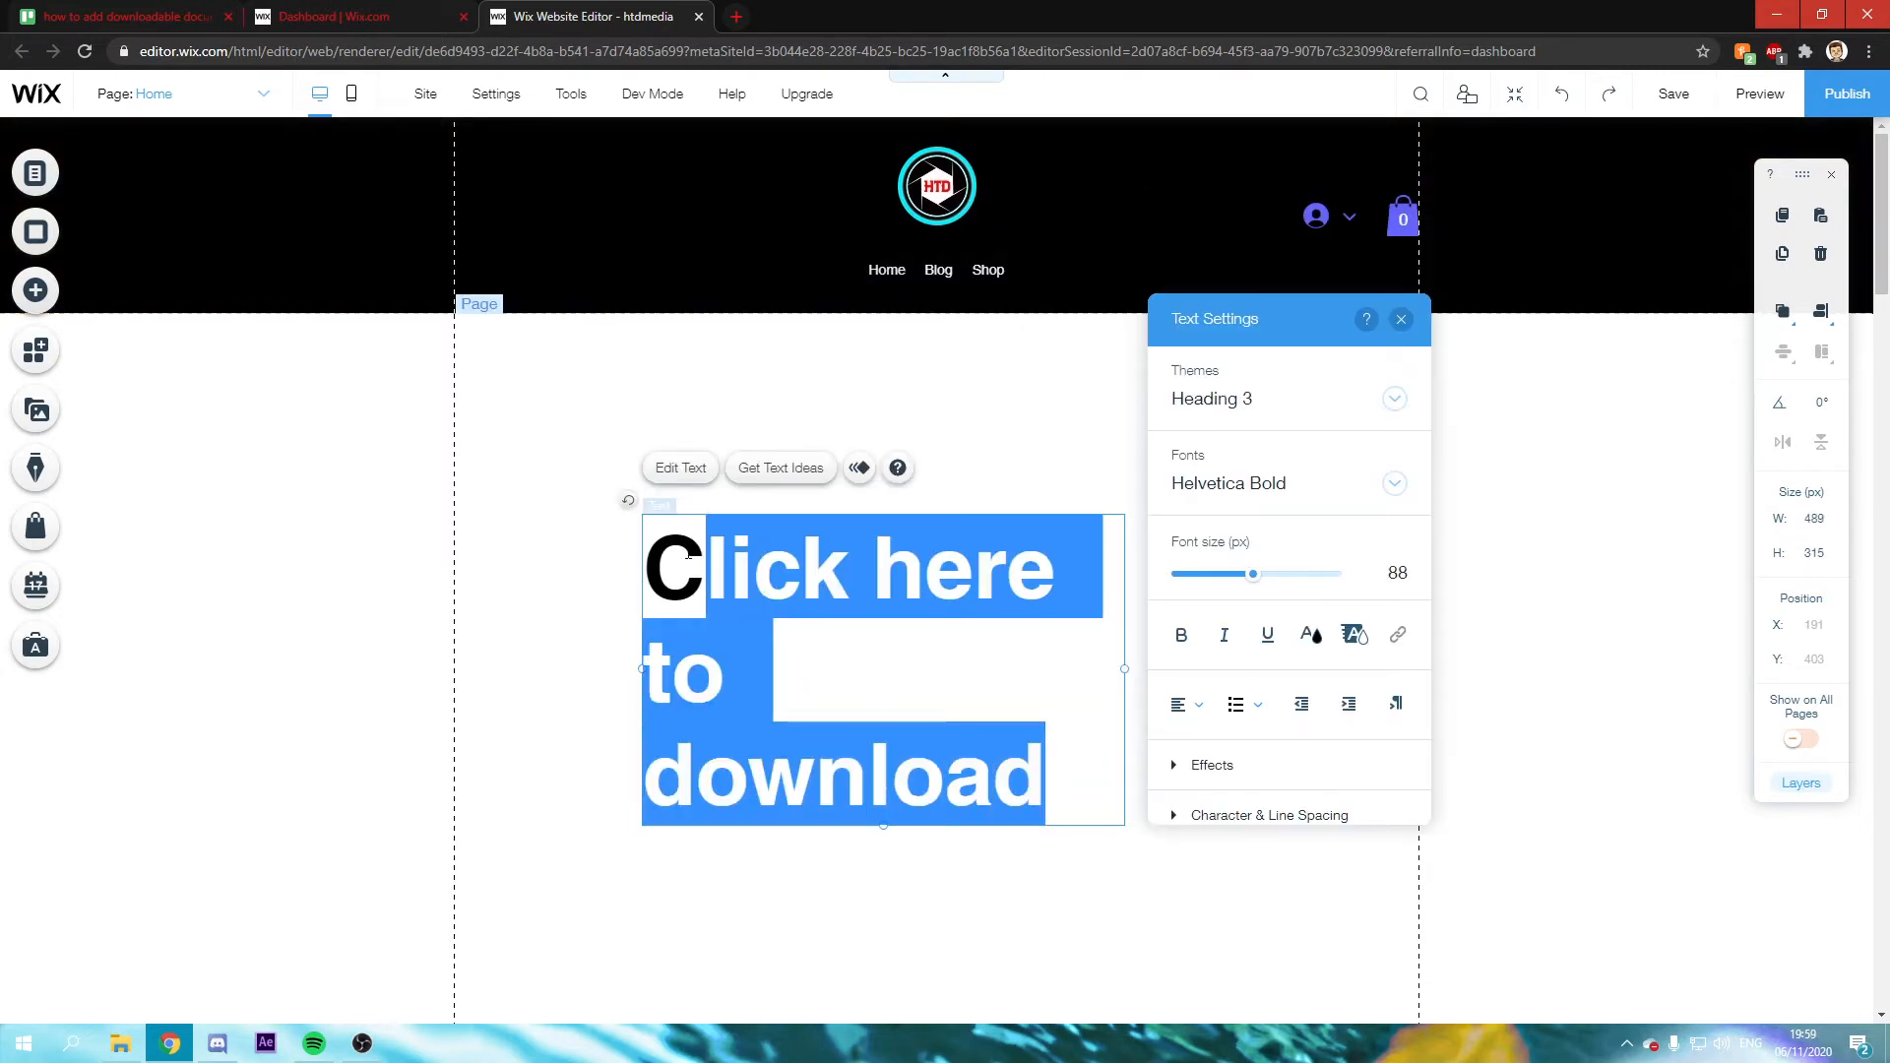
left_click_drag(1044, 778, 644, 569)
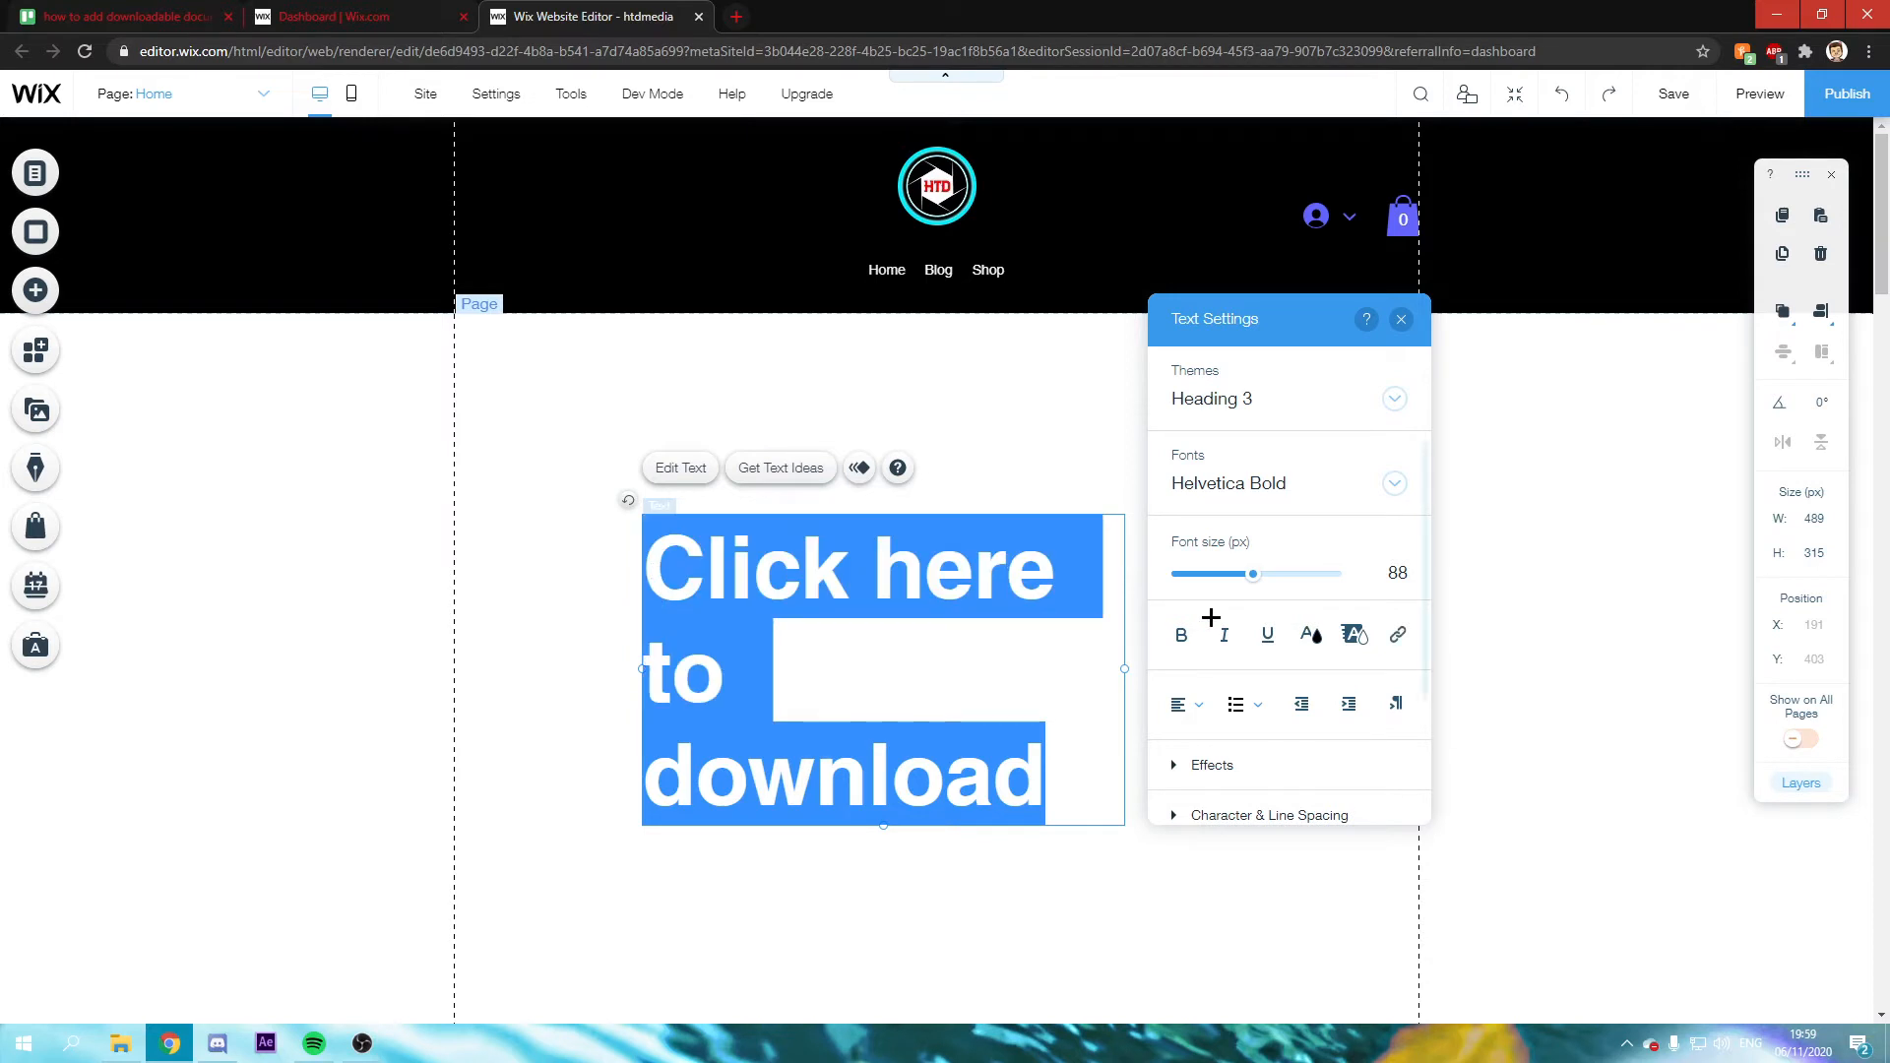
left_click_drag(1252, 576, 1199, 576)
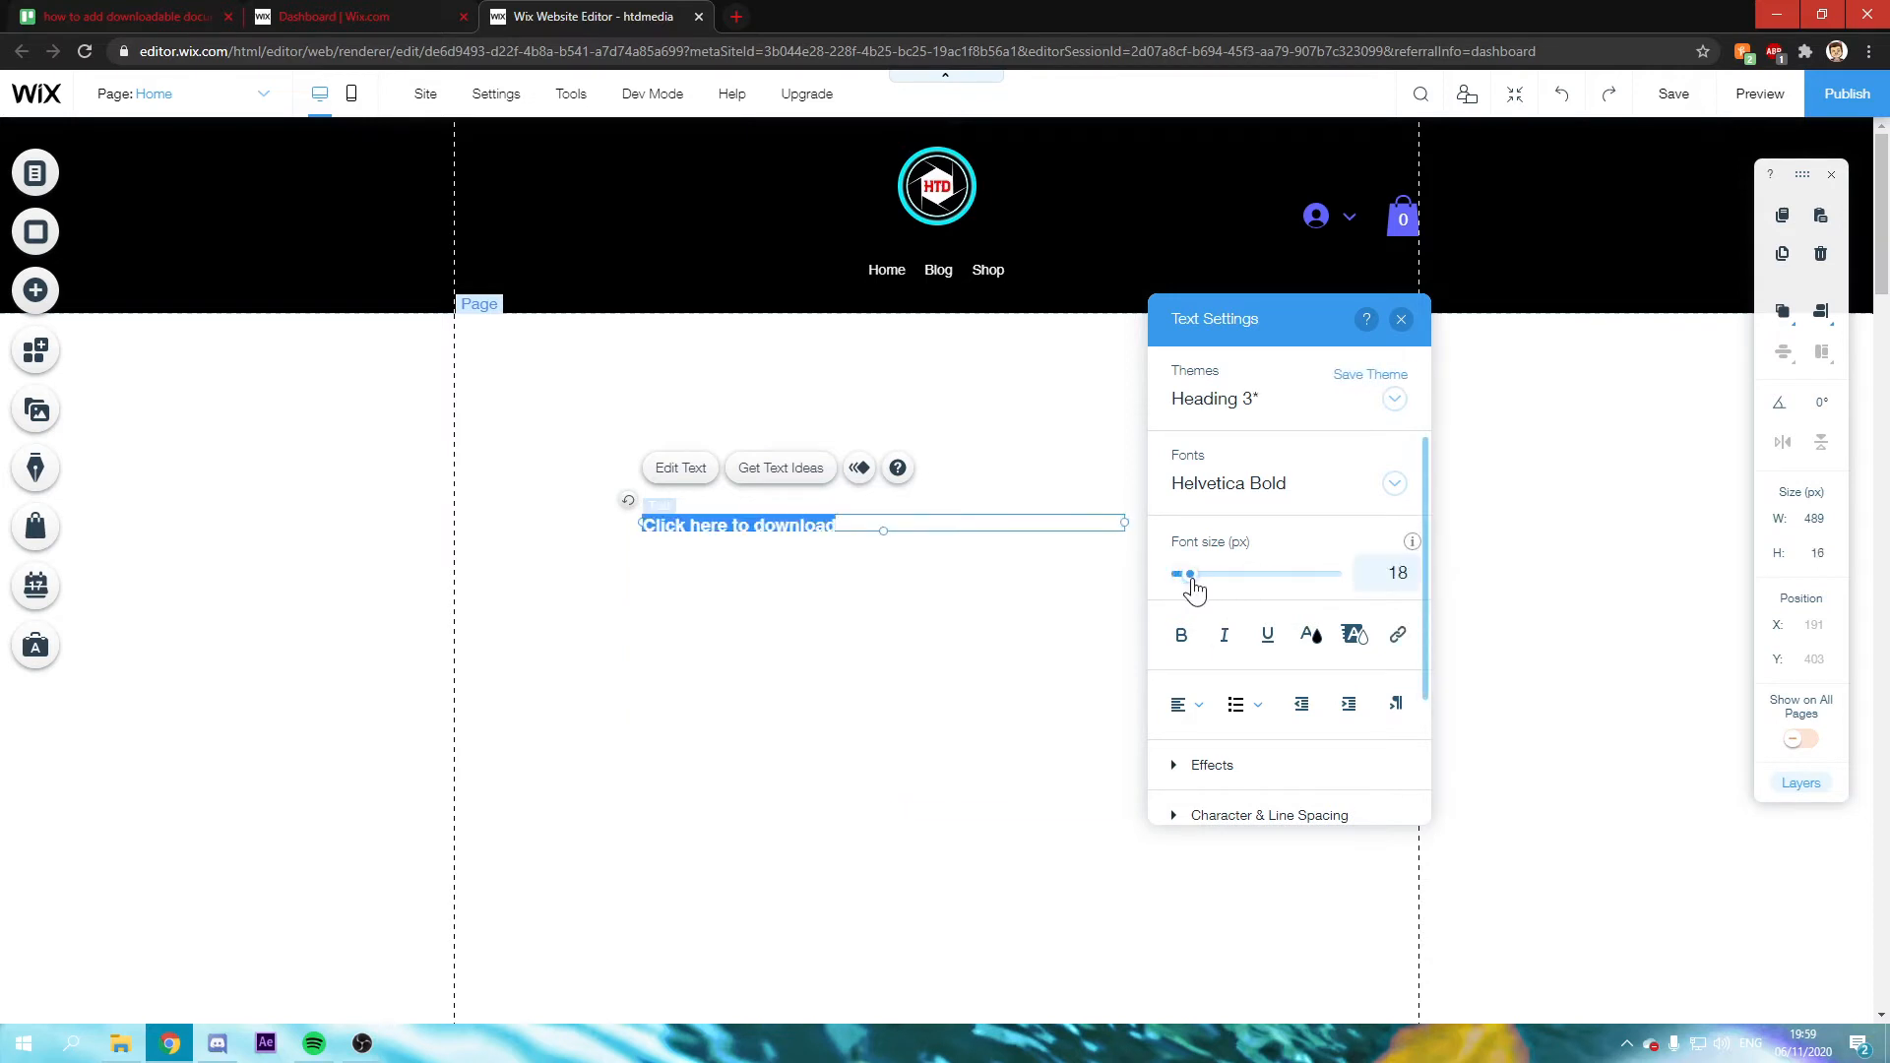
left_click(1013, 591)
left_click(787, 531)
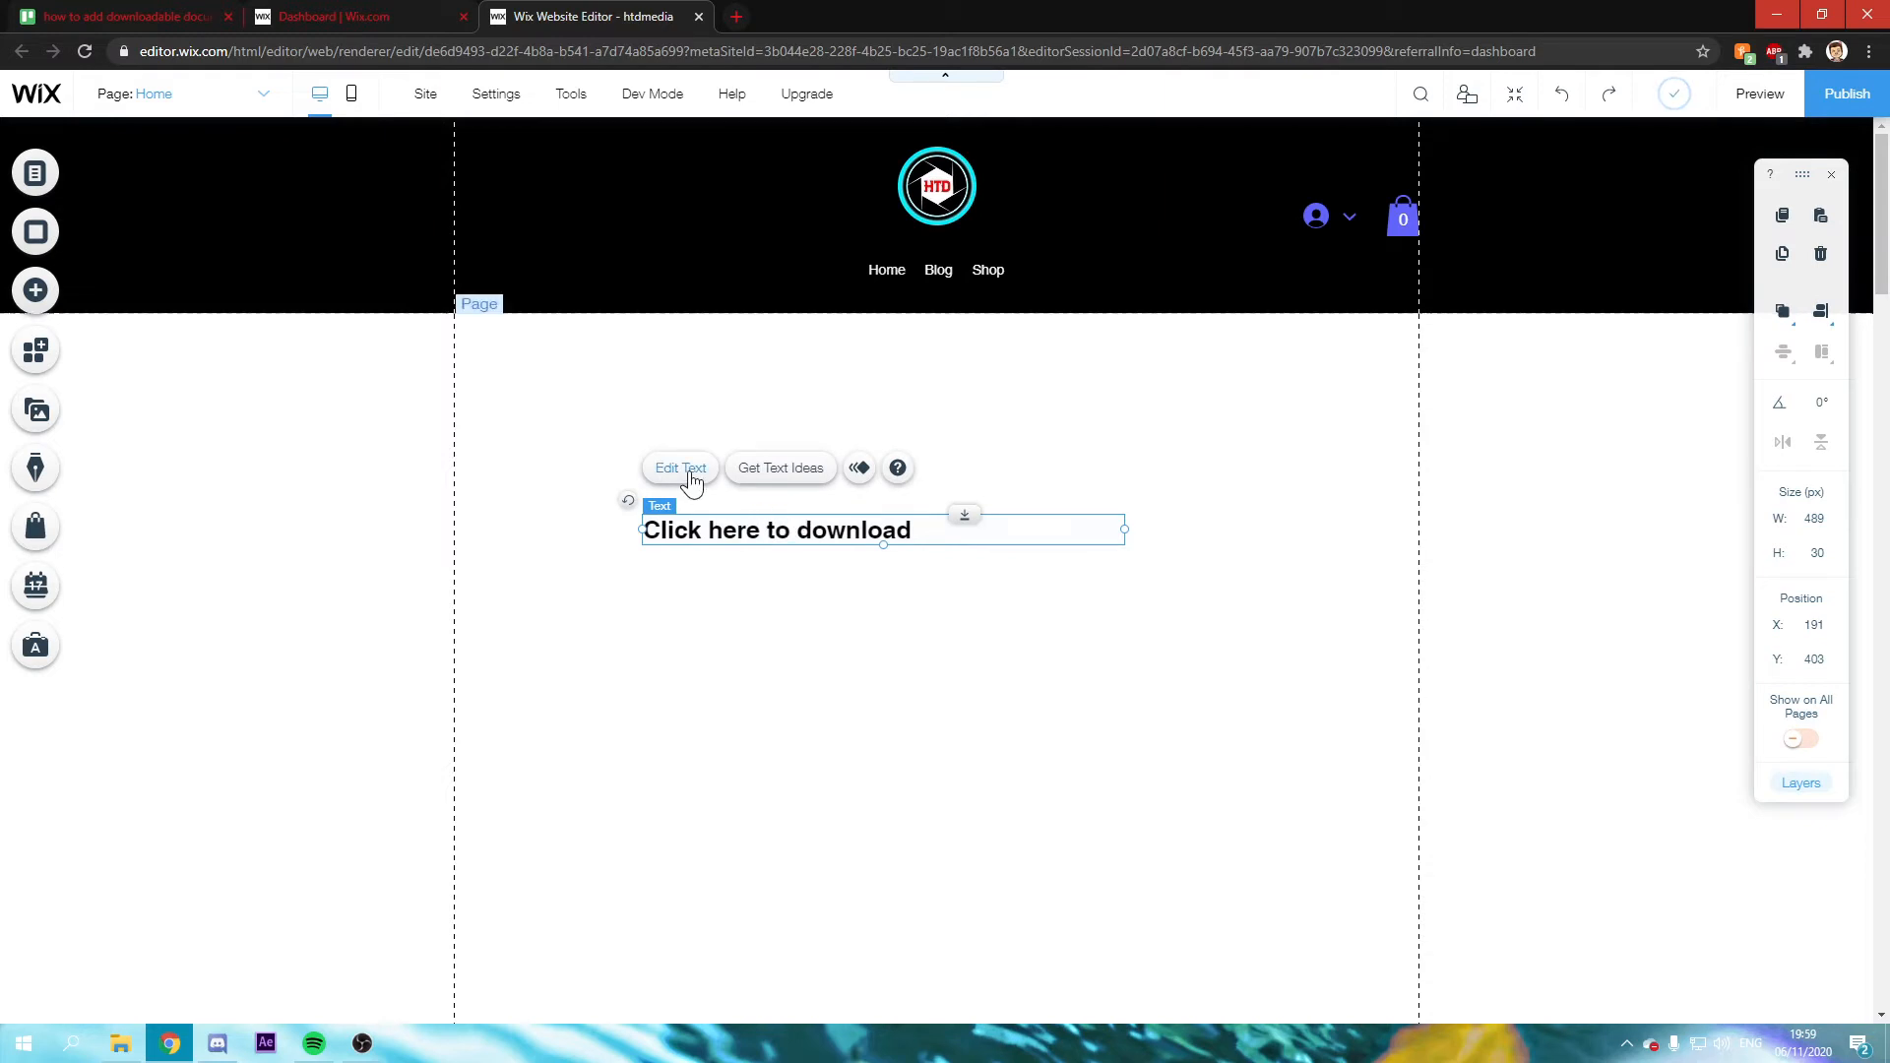
Step: Begin a link on the download text and choose the Document link type
left_click(680, 468)
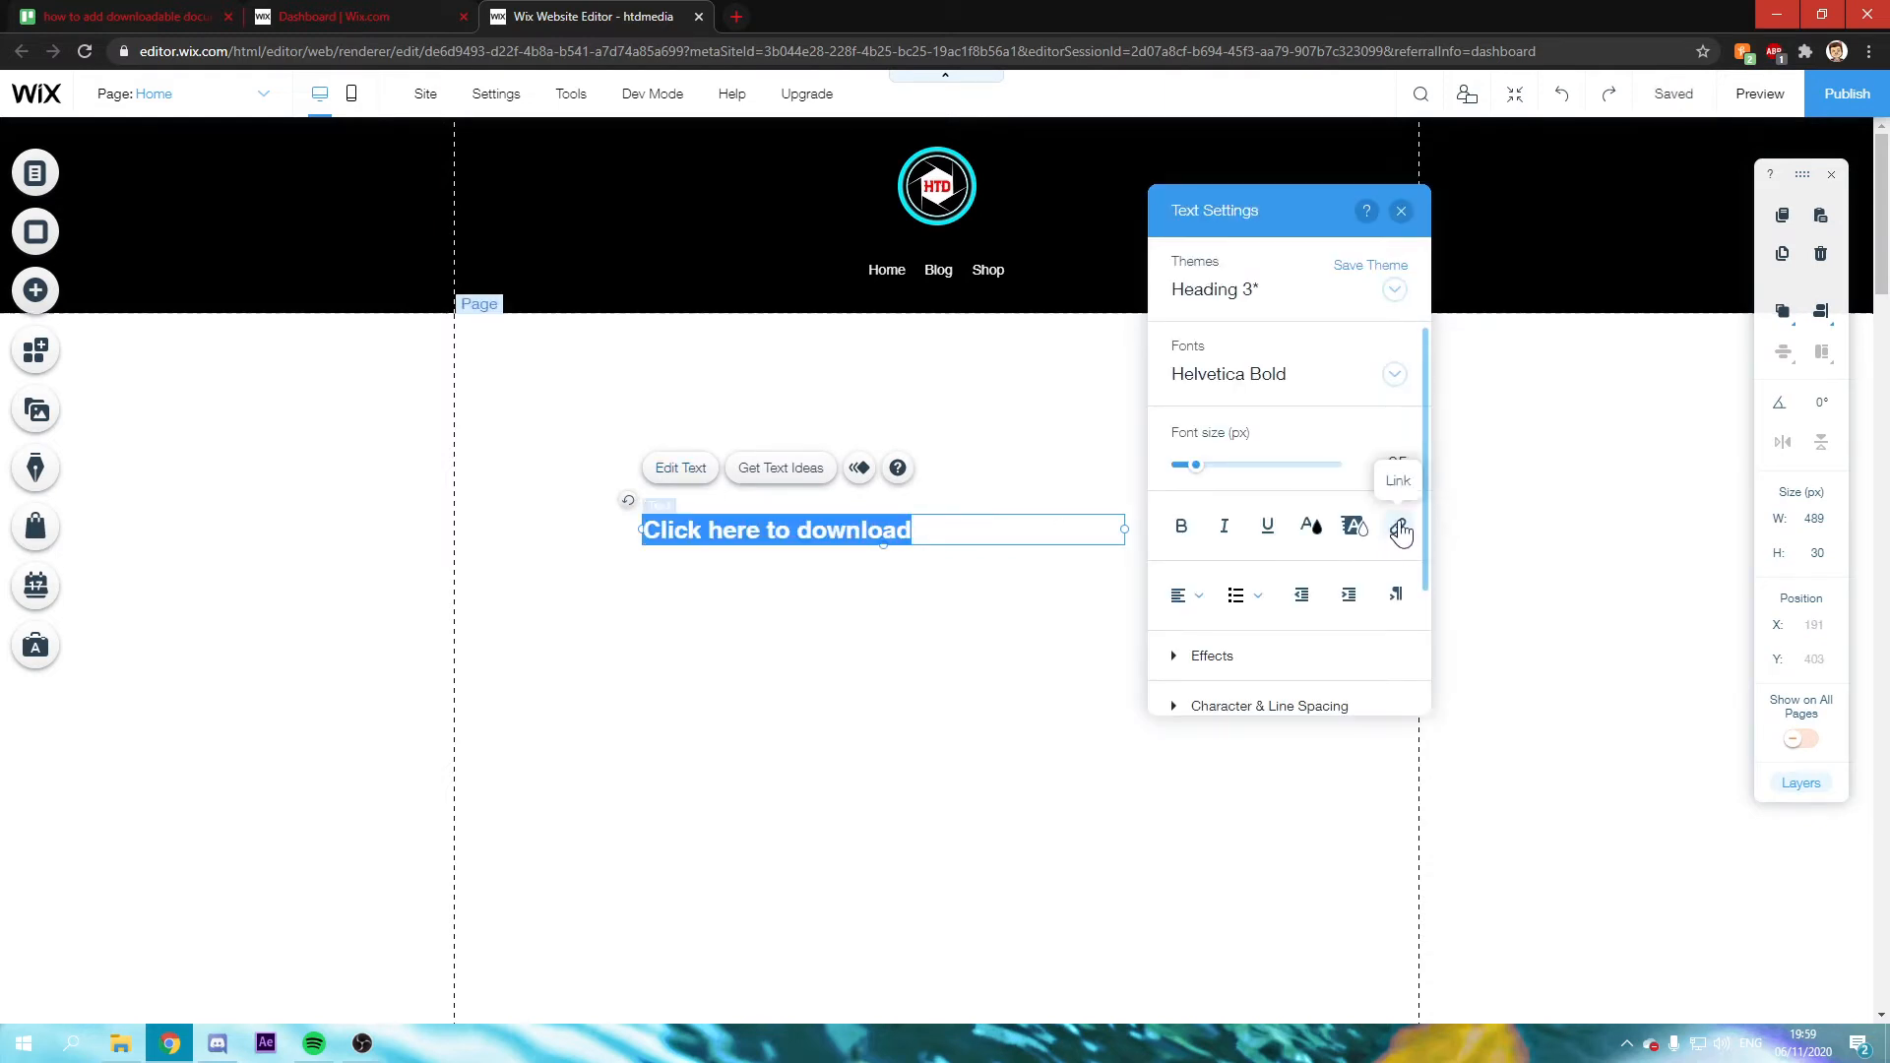
left_click(1394, 527)
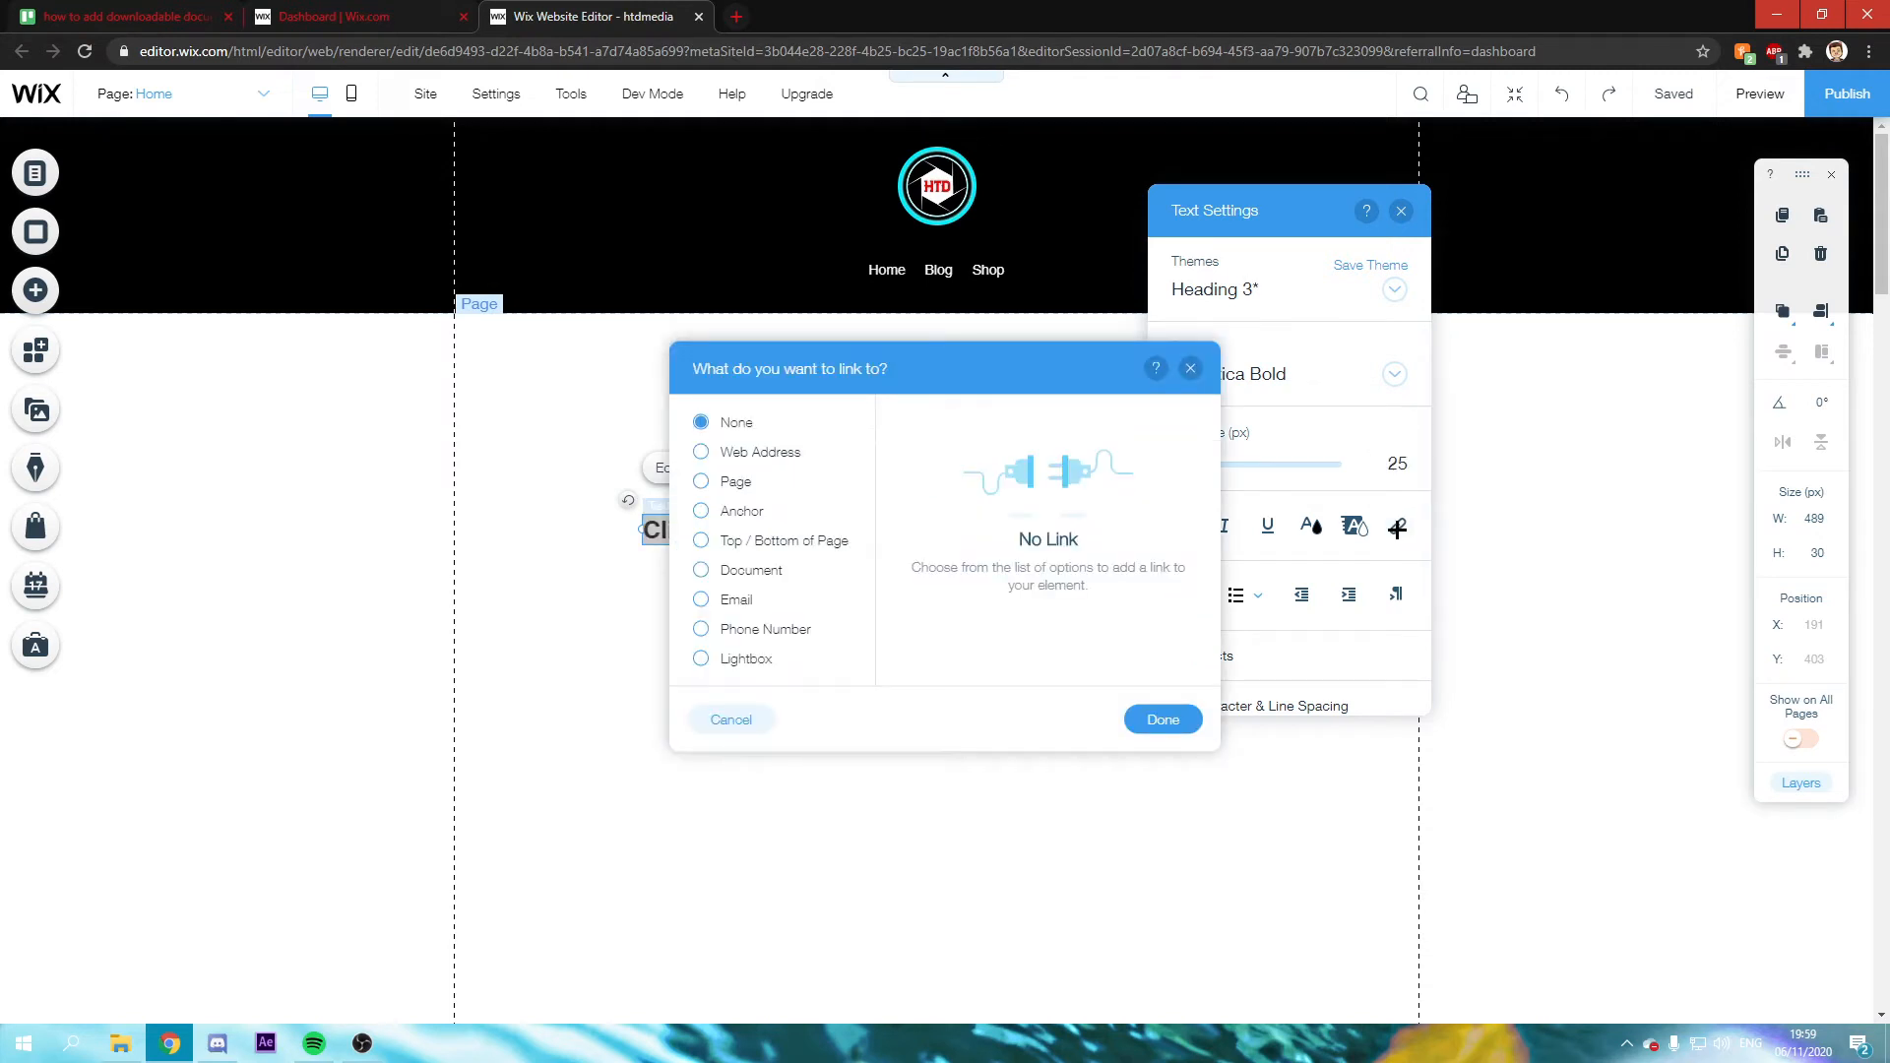
left_click(750, 573)
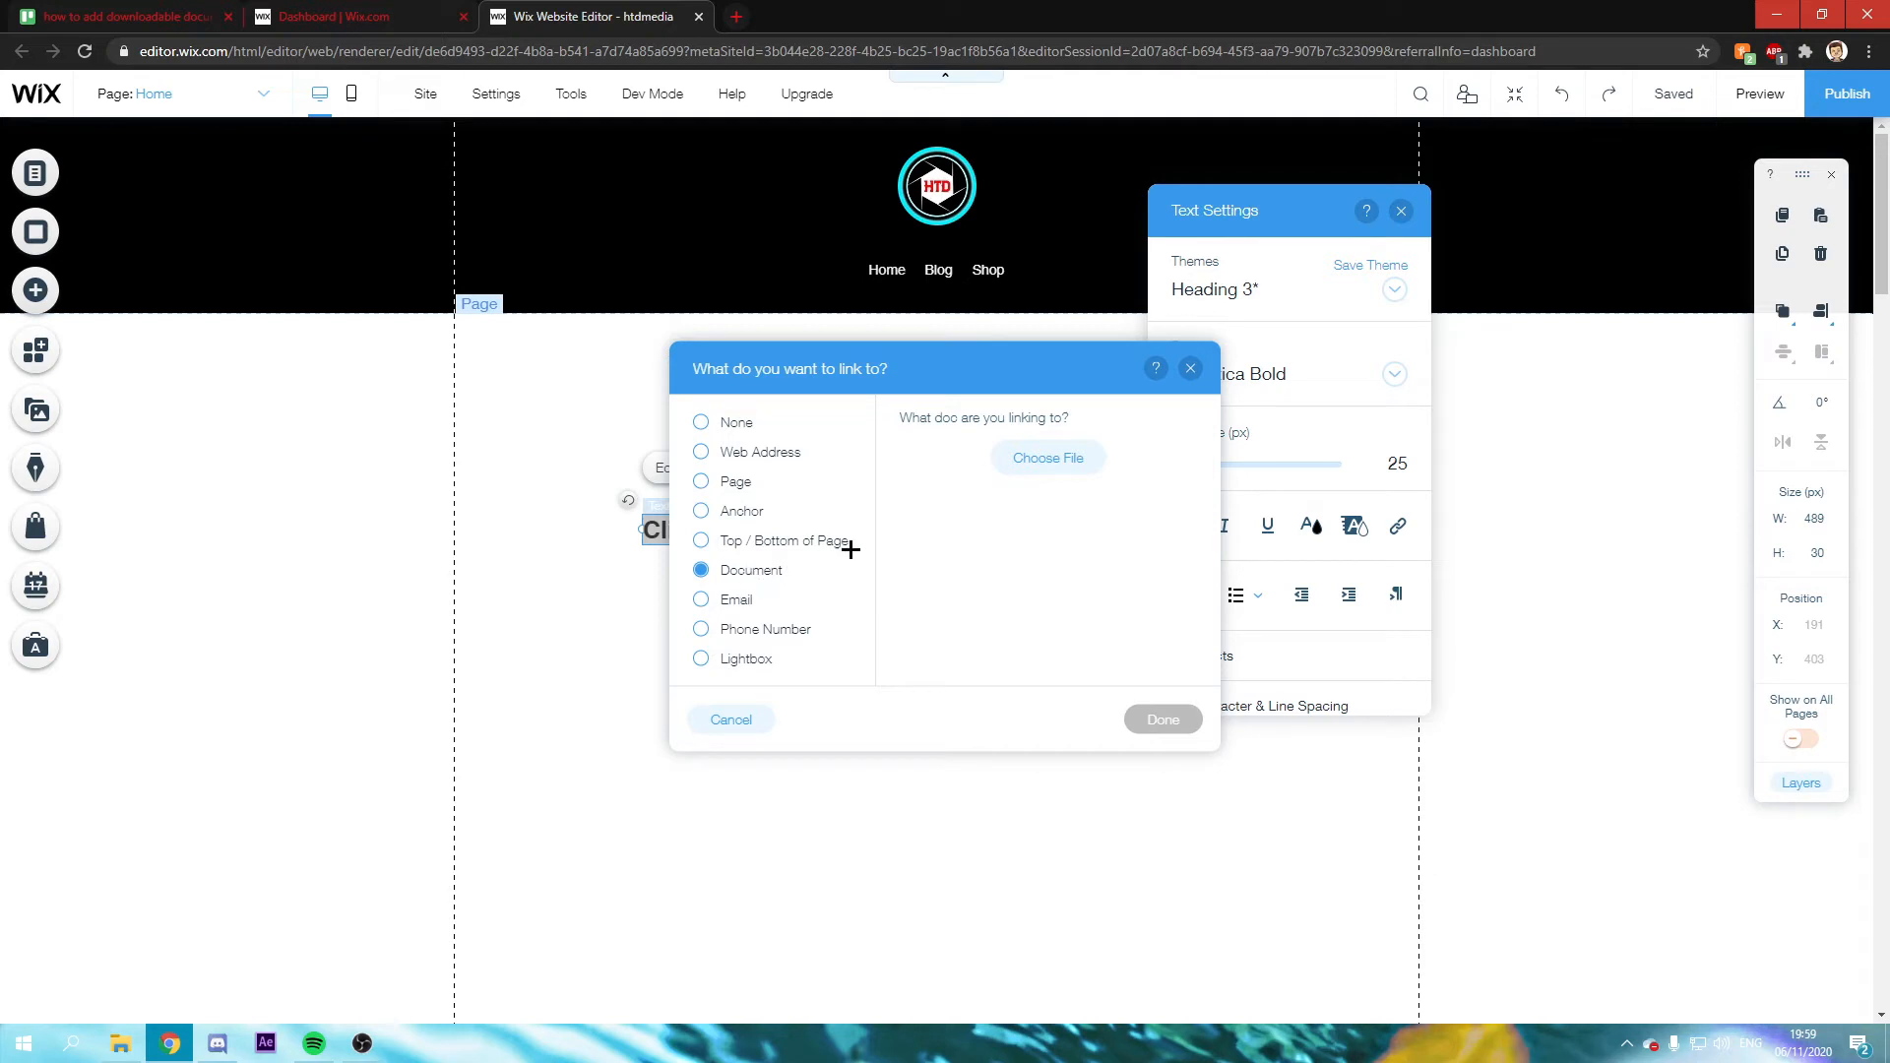
Step: Browse the site's document library and start uploading a new file
left_click(1064, 467)
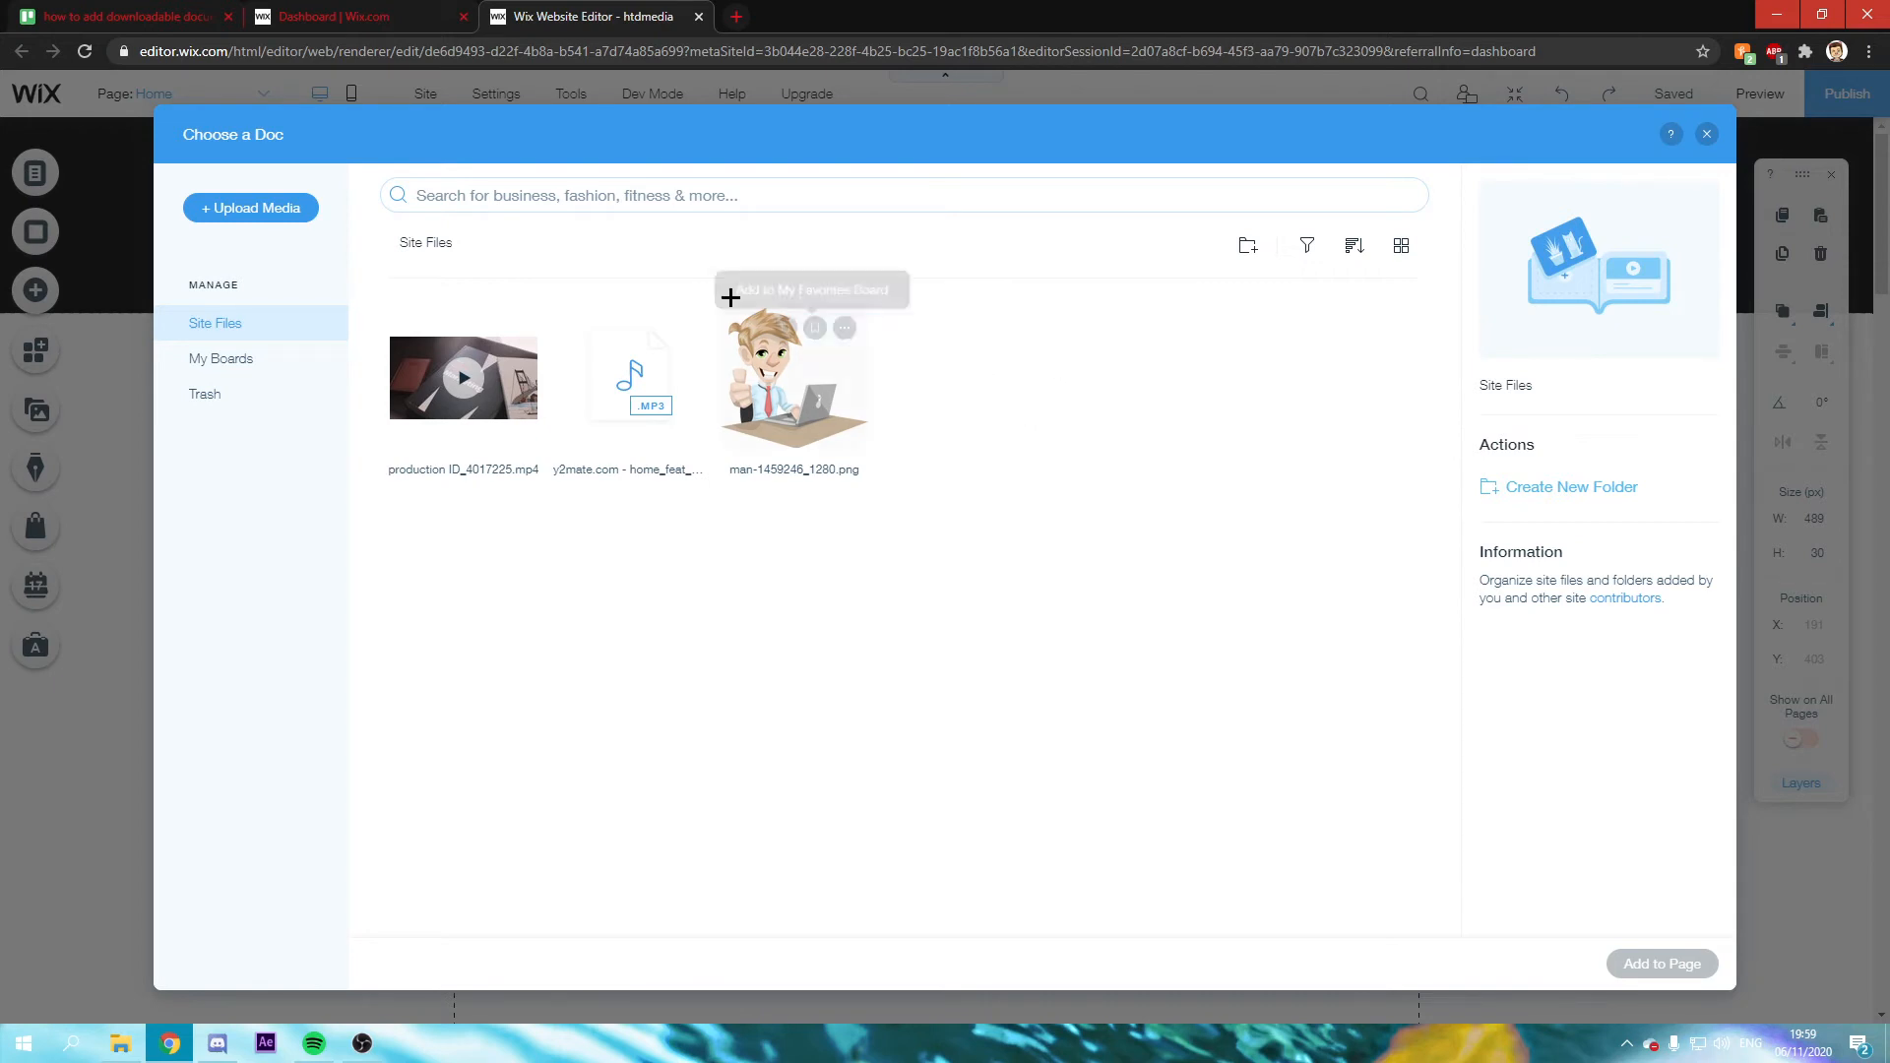
left_click(281, 215)
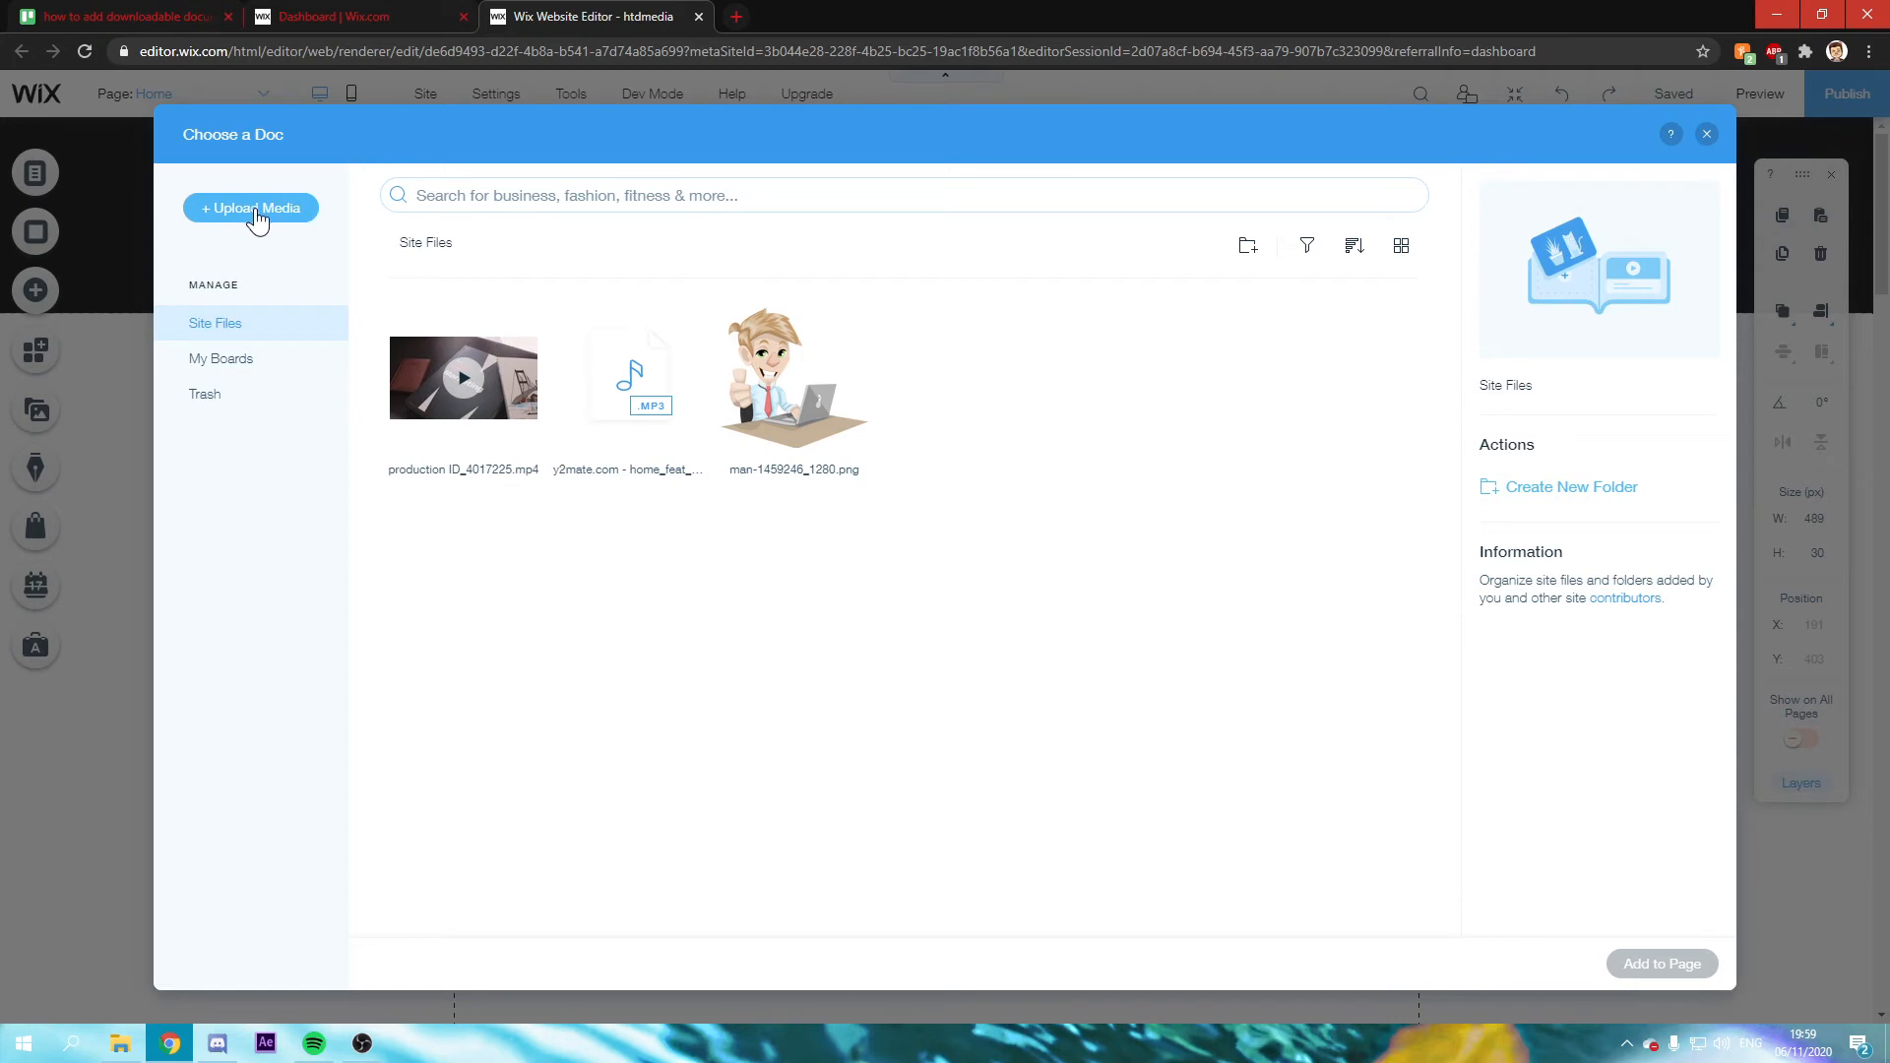
left_click(274, 206)
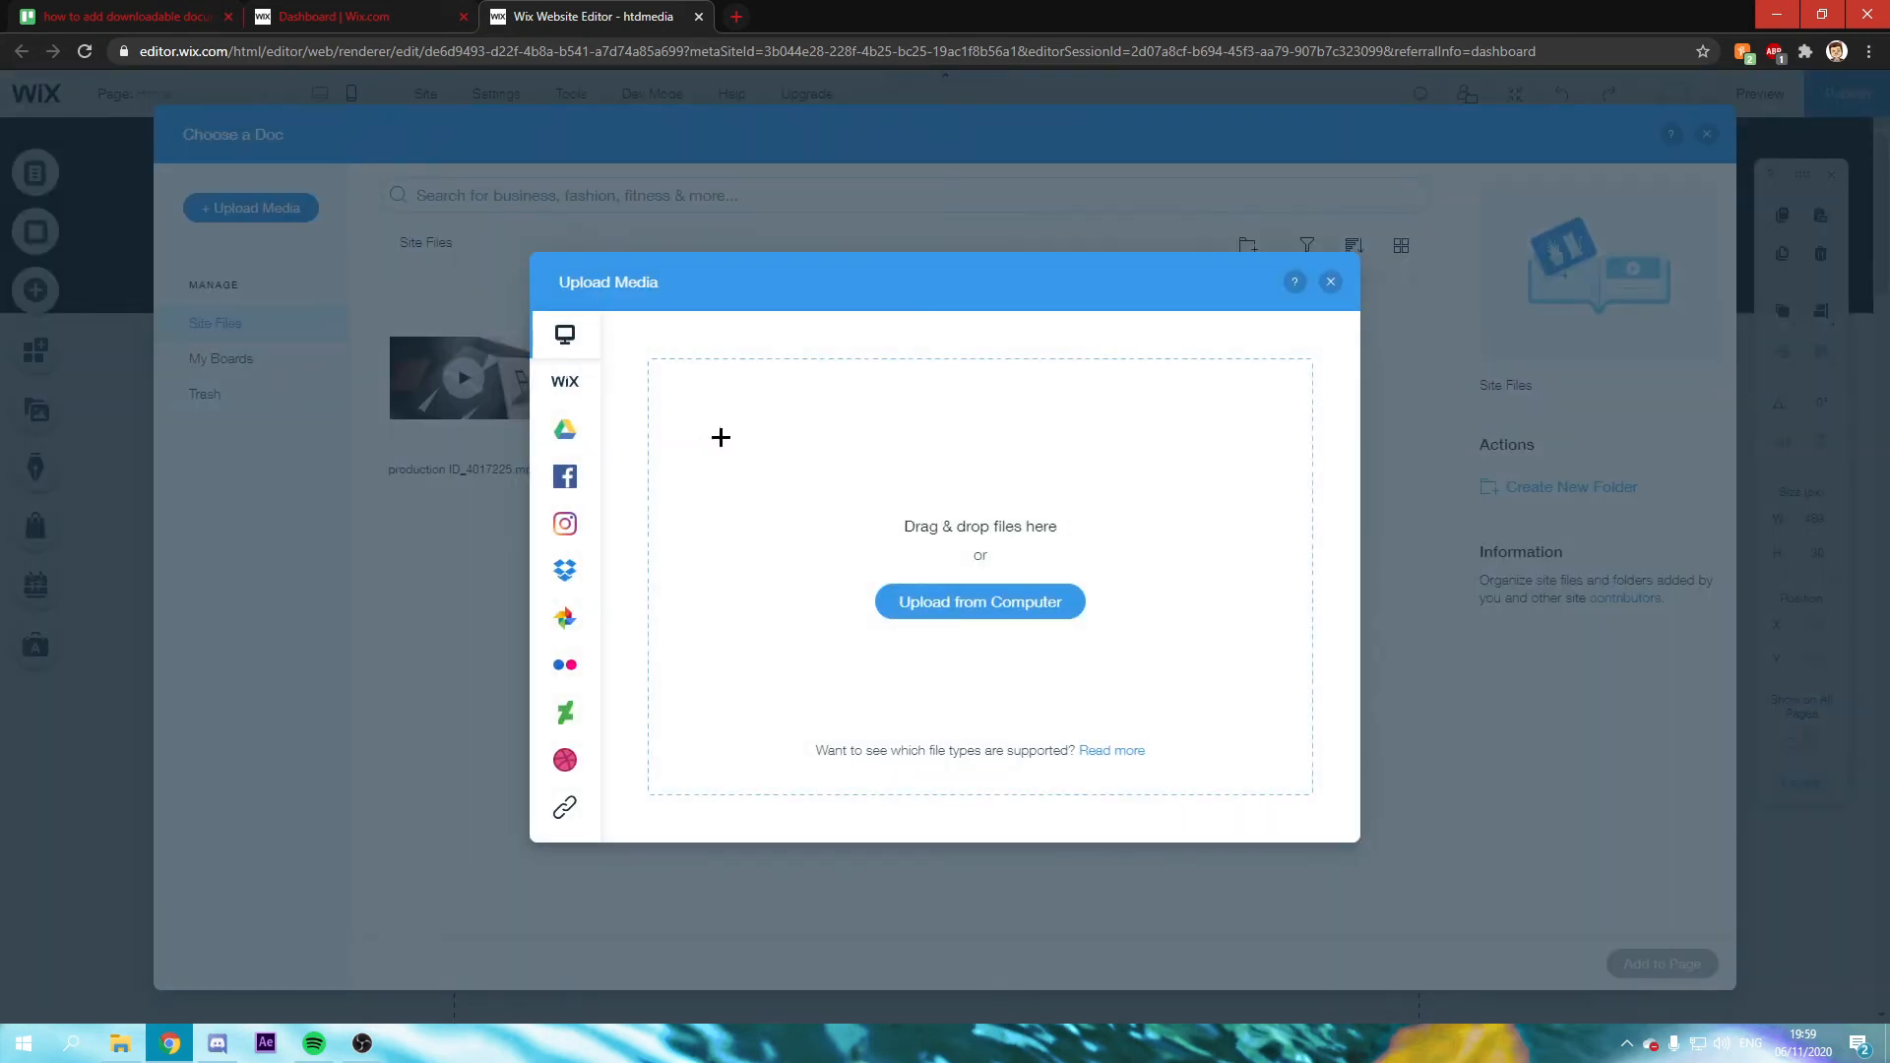
Step: Check the Google Drive and Instagram sources, then upload the Word document from the computer
left_click(565, 434)
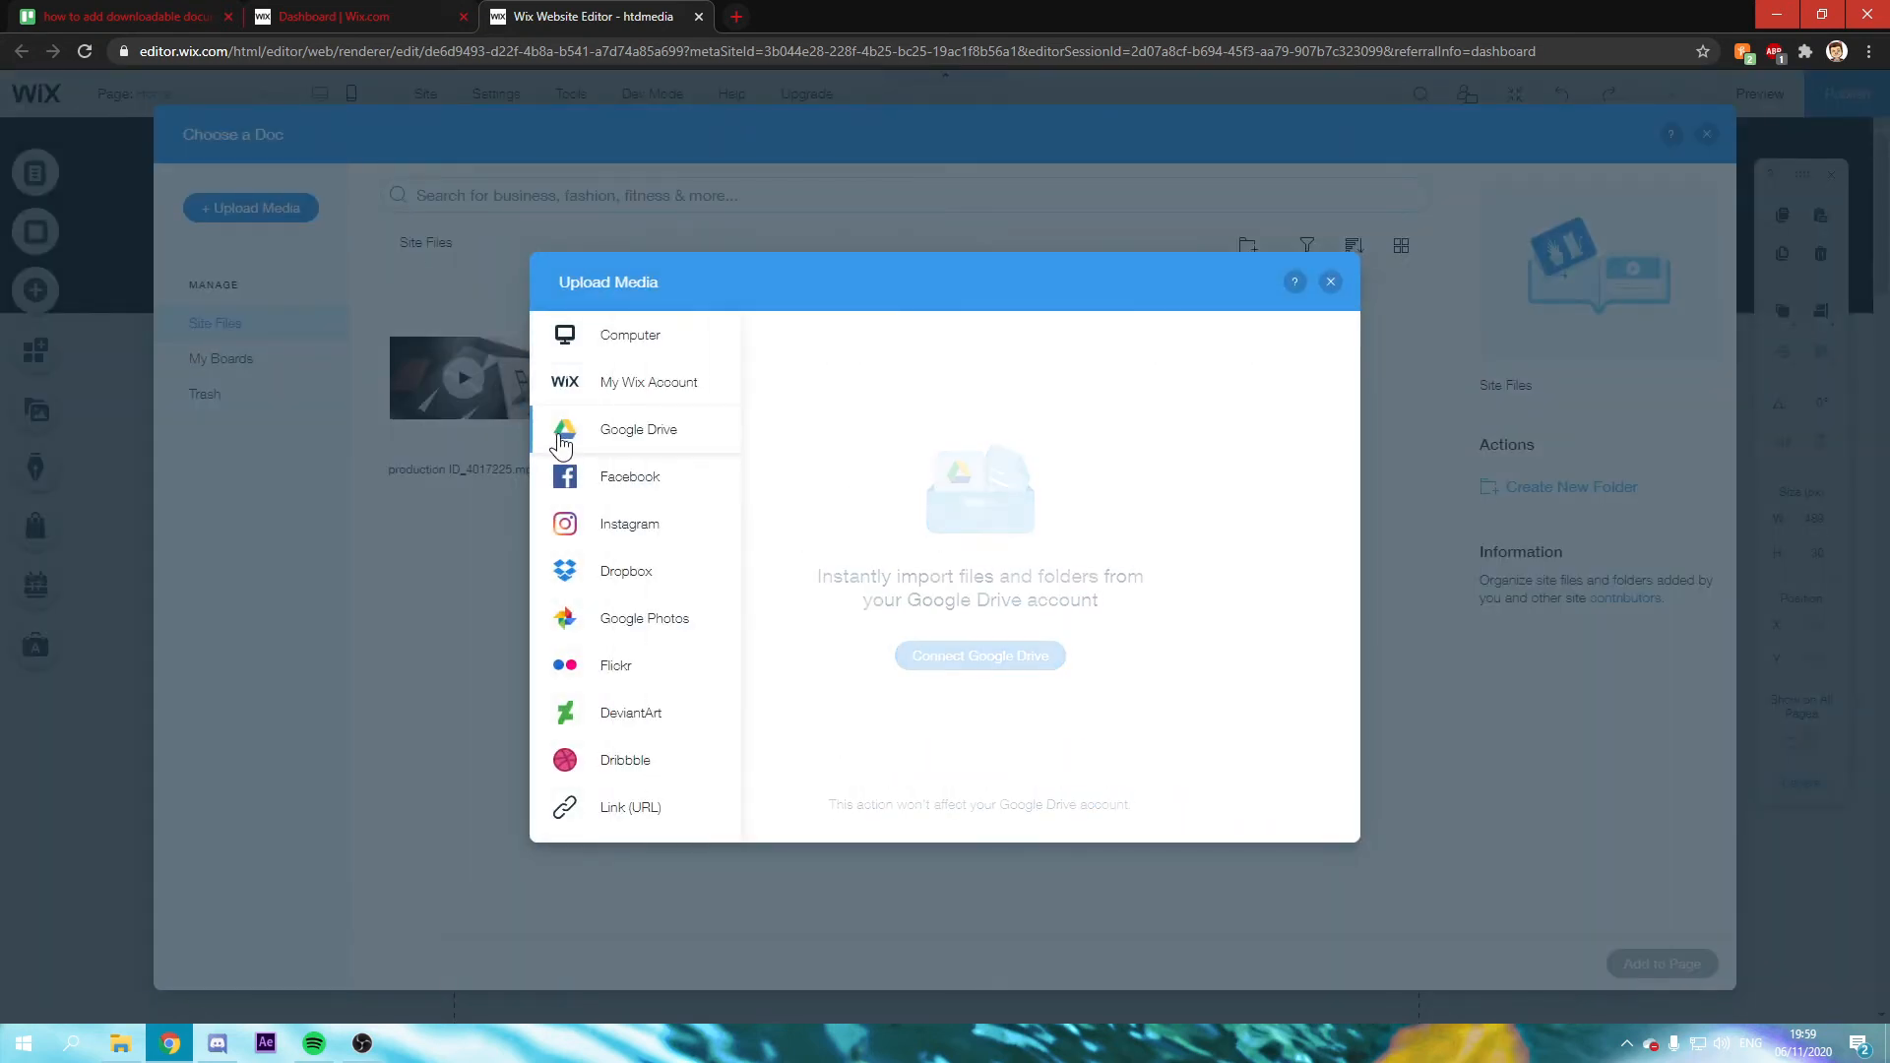
left_click(565, 524)
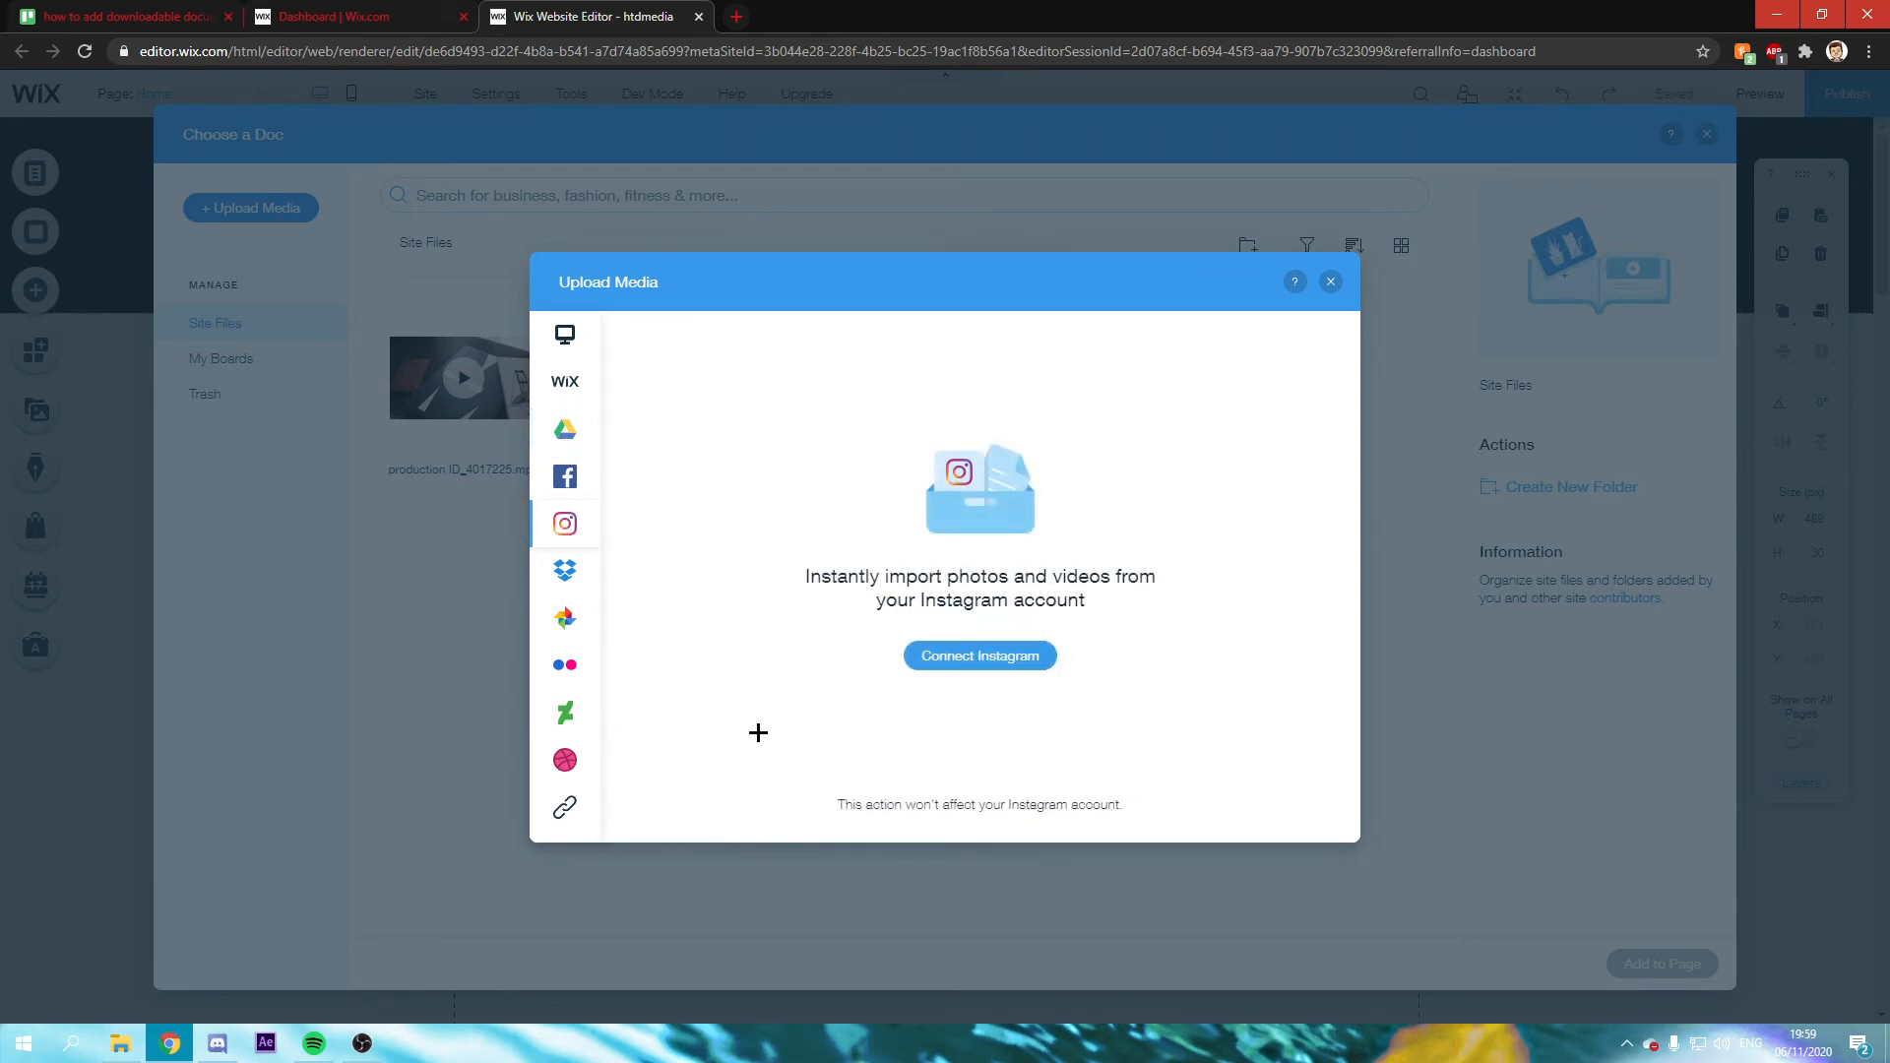
left_click(564, 336)
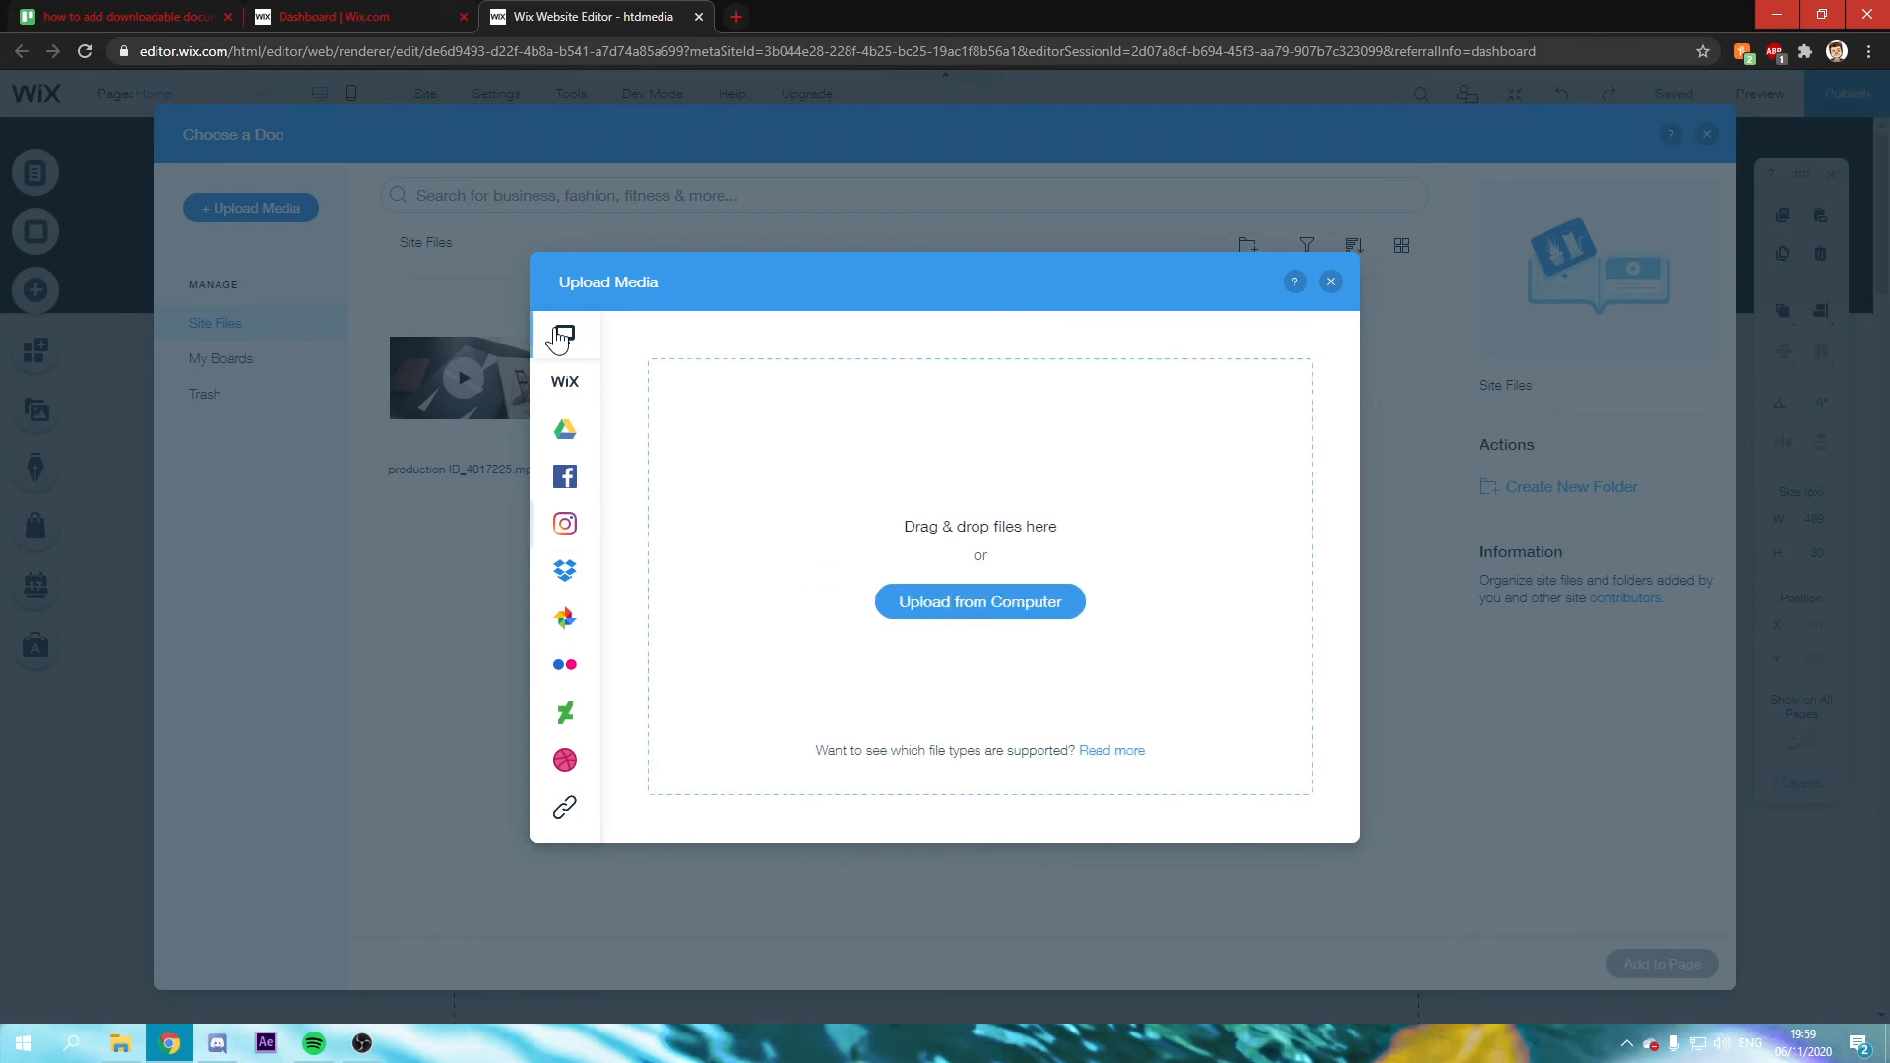
left_click(952, 605)
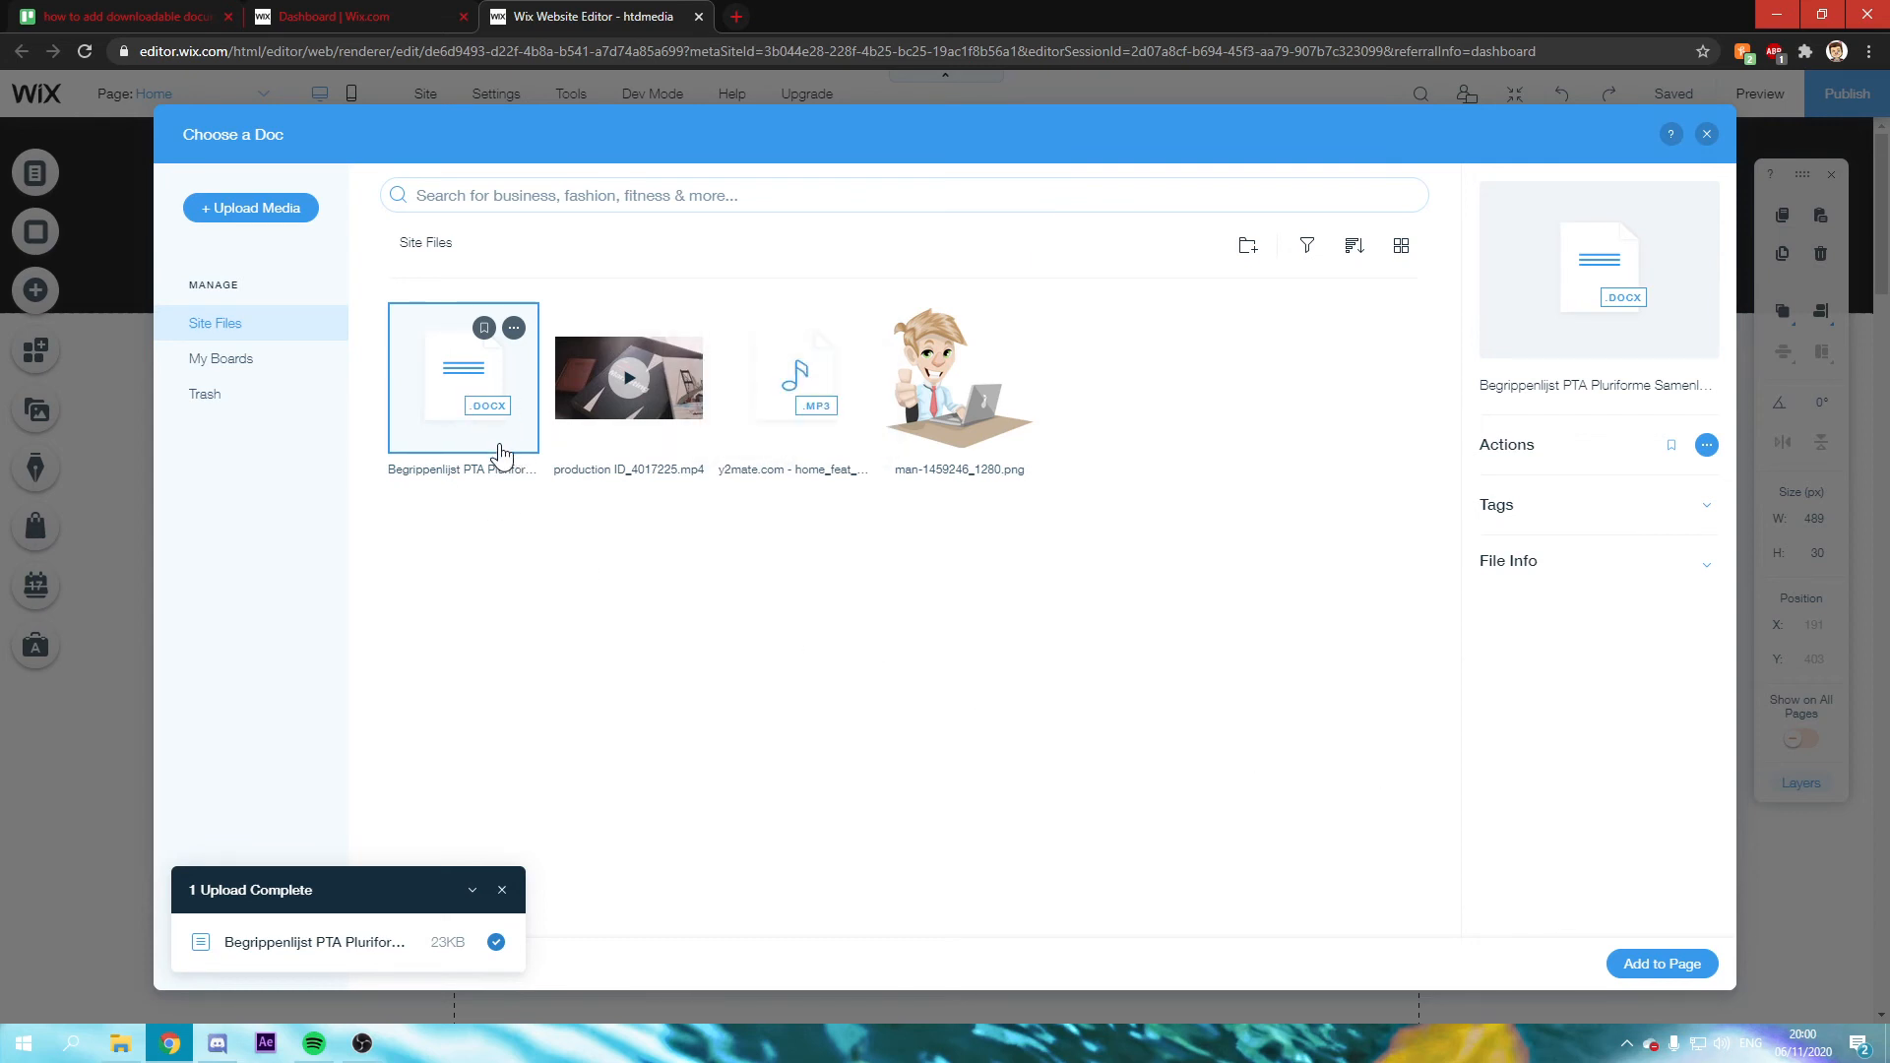
Step: Add the uploaded .docx as the link target and confirm, leaving the text underlined
left_click(1642, 972)
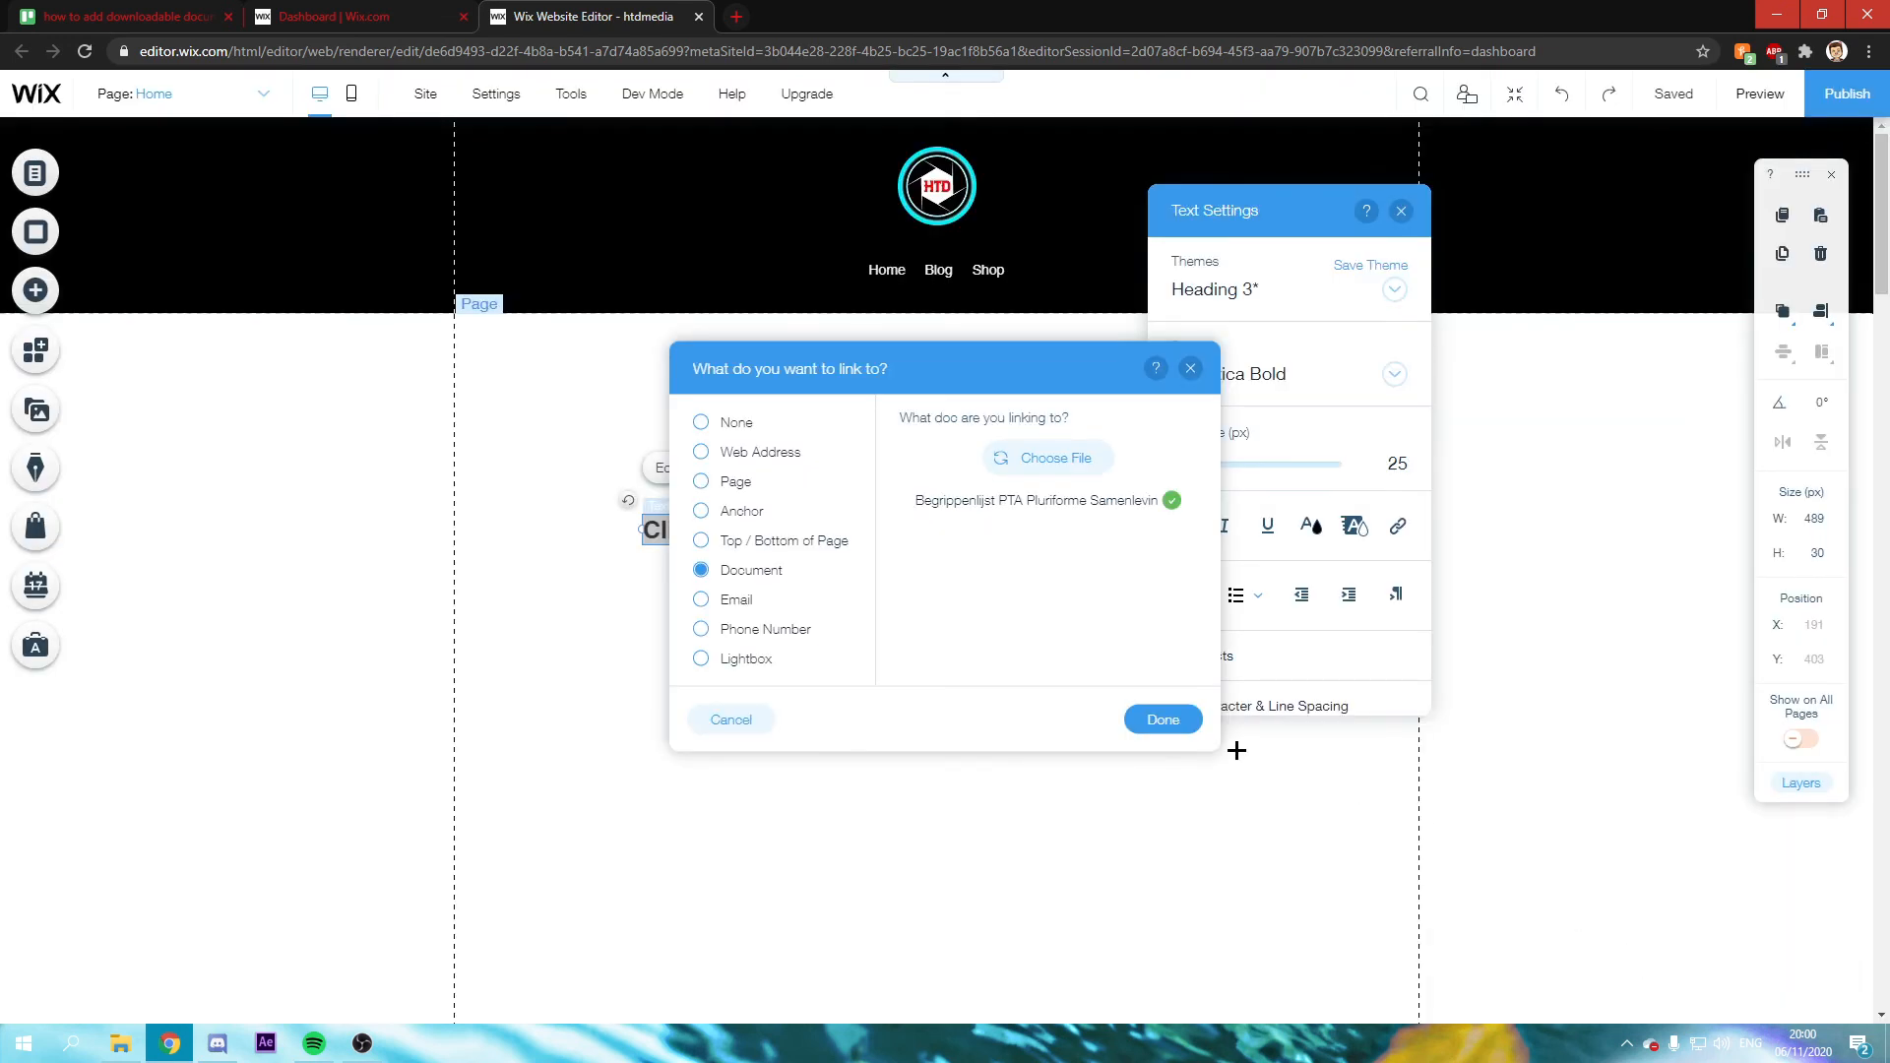
left_click(1164, 722)
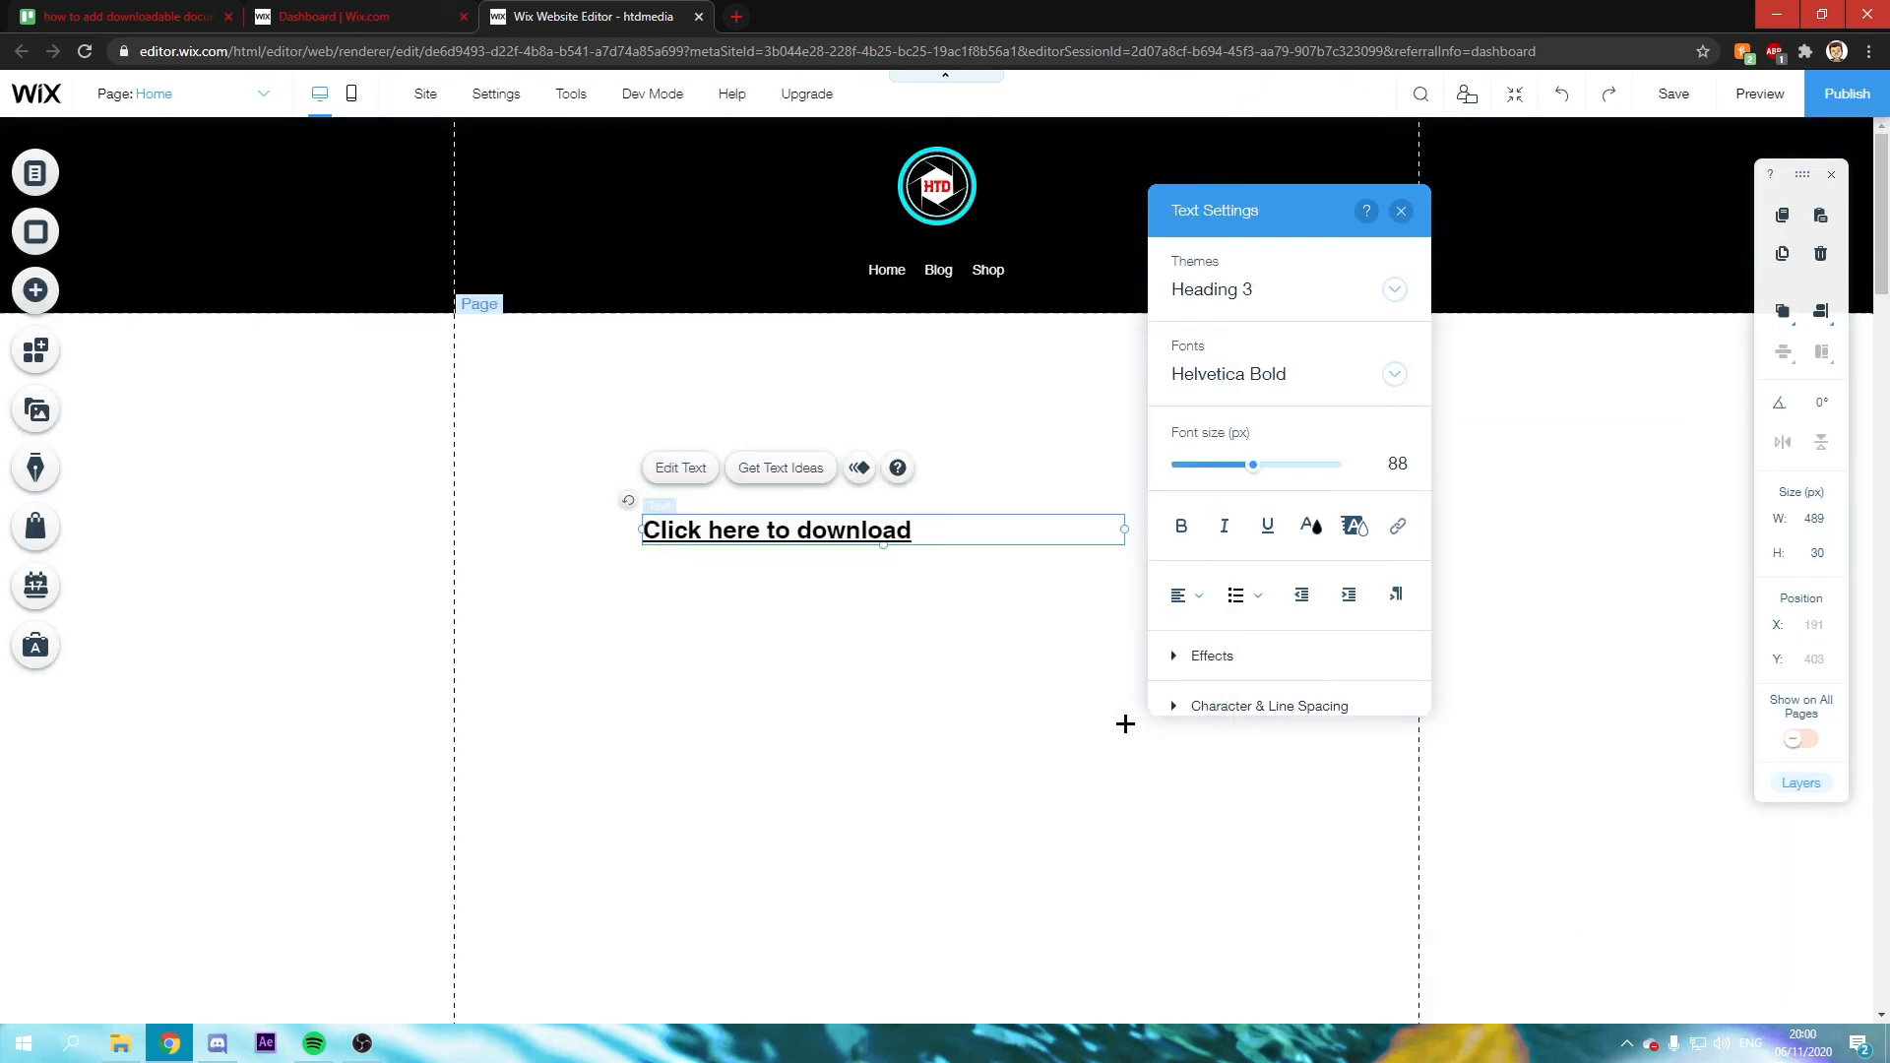
left_click(1123, 721)
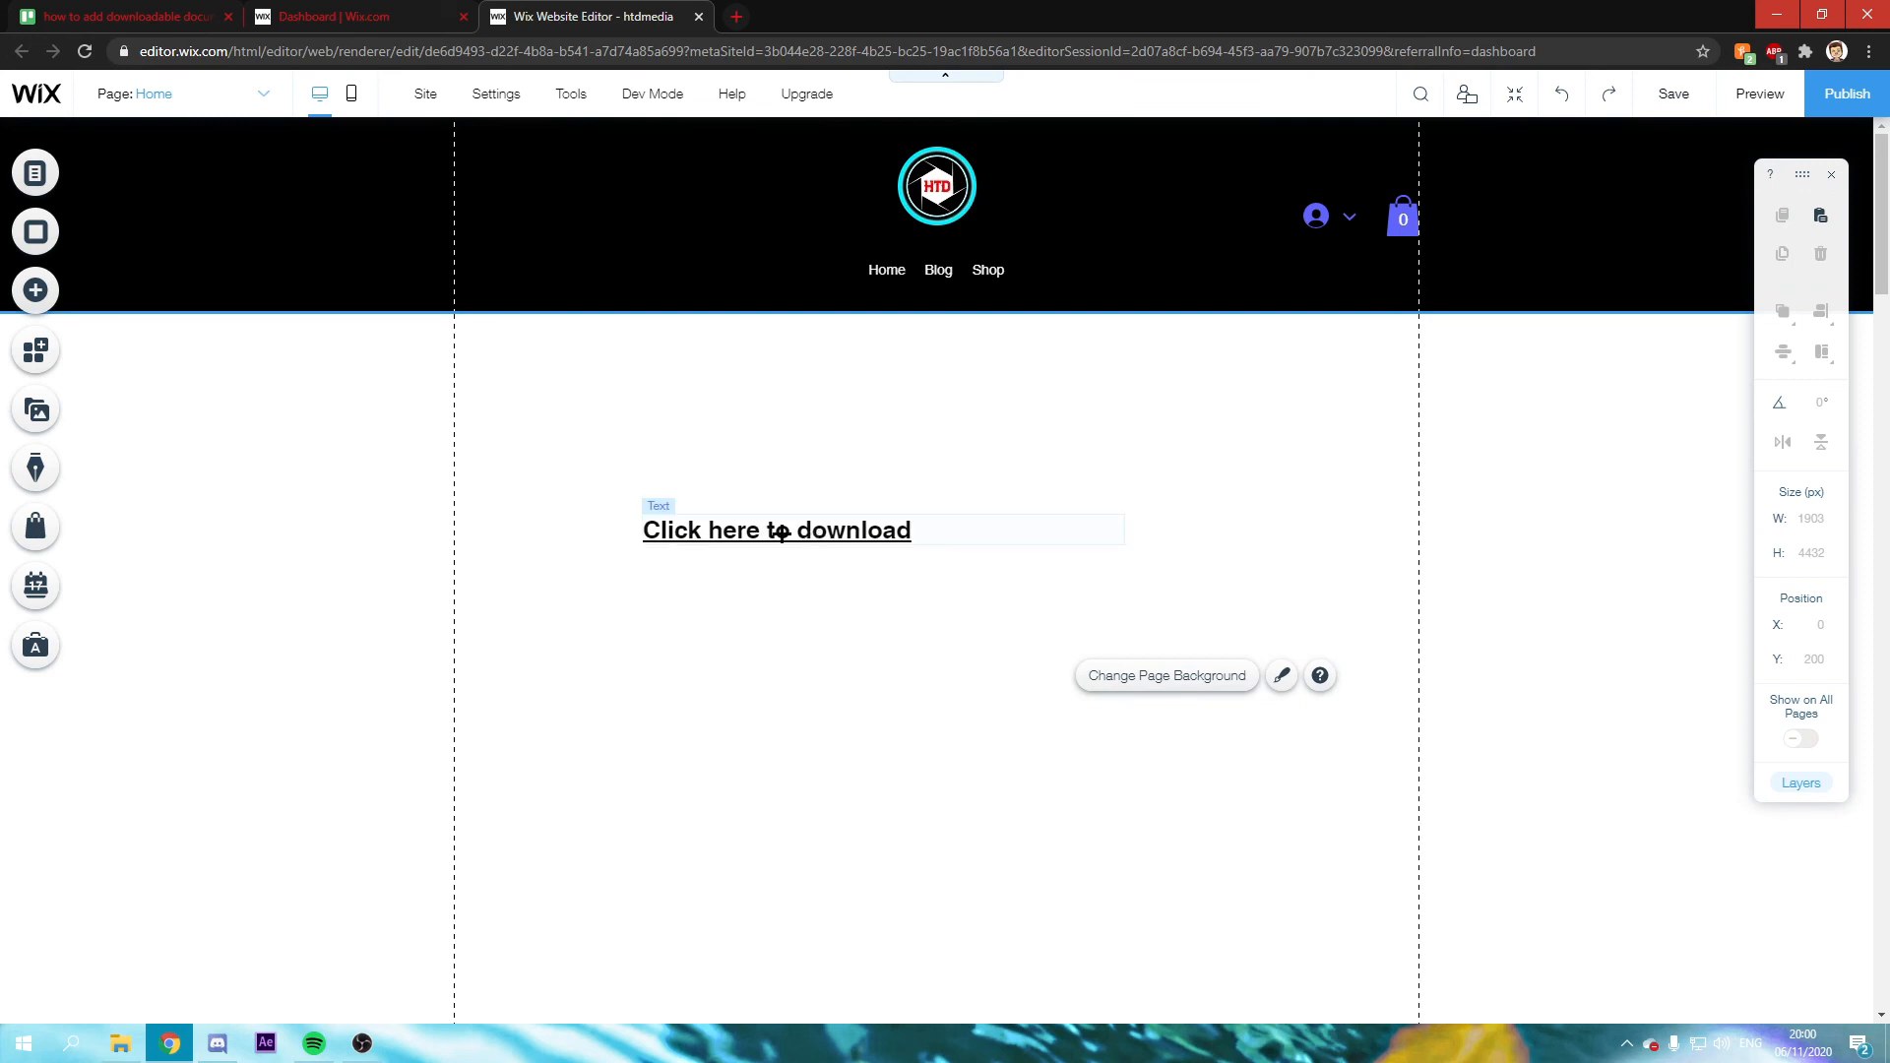